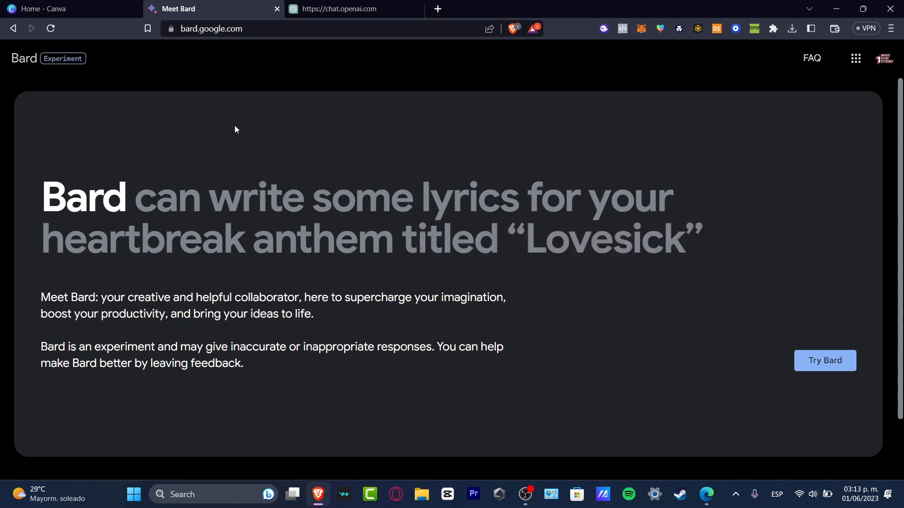
- Glance at the ChatGPT start page twice and return to Bard's landing page
{"action": "left_click", "coordinate": [345, 5]}
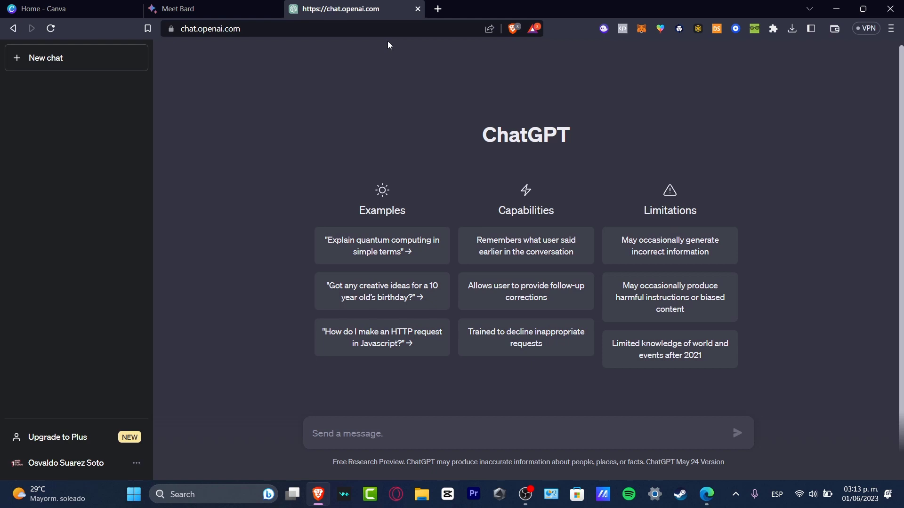
{"action": "left_click", "coordinate": [184, 8]}
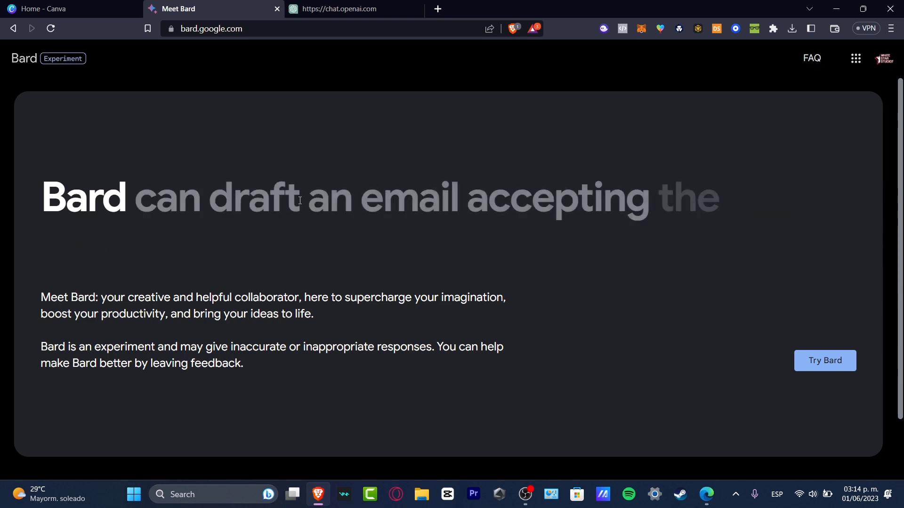
{"action": "left_click", "coordinate": [386, 5]}
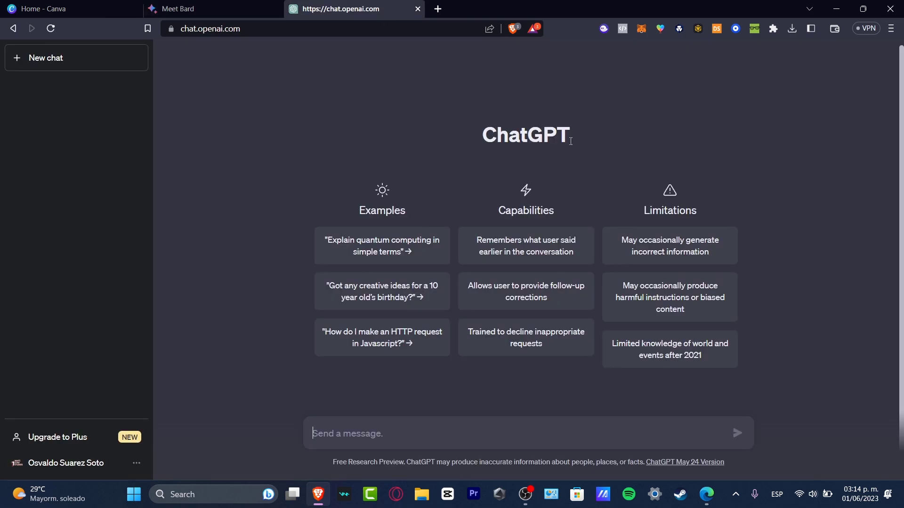
{"action": "left_click", "coordinate": [236, 4]}
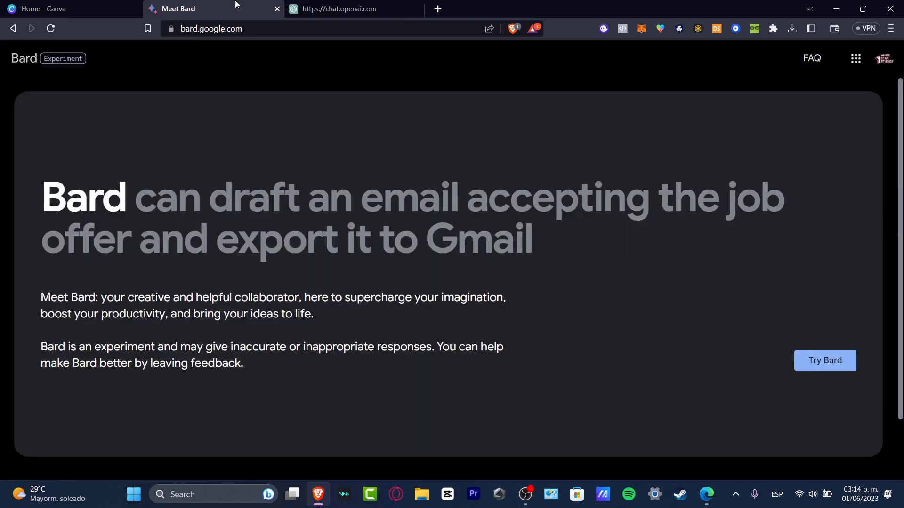
- Start Bard and agree to its Terms & Privacy notice
{"action": "left_click", "coordinate": [824, 361]}
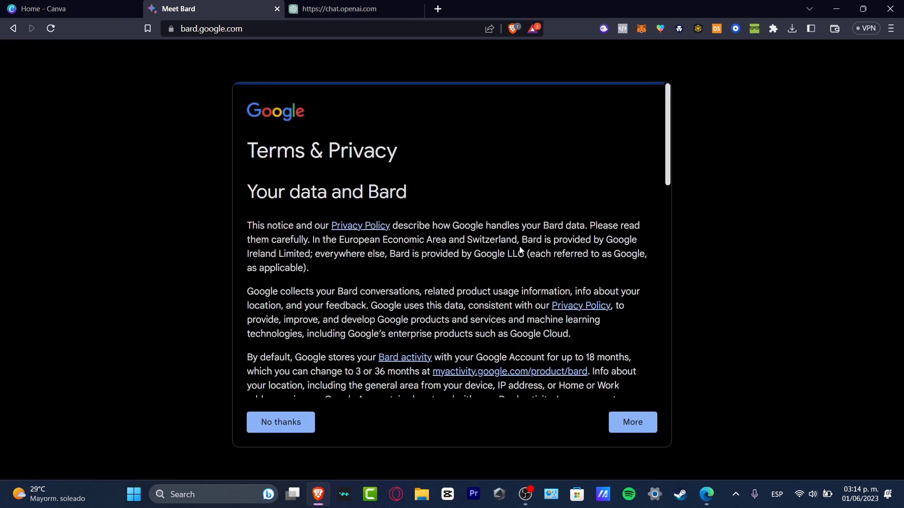
{"action": "scroll", "coordinate": [519, 249], "scroll_direction": "down", "scroll_amount": 10}
{"action": "left_click", "coordinate": [650, 422]}
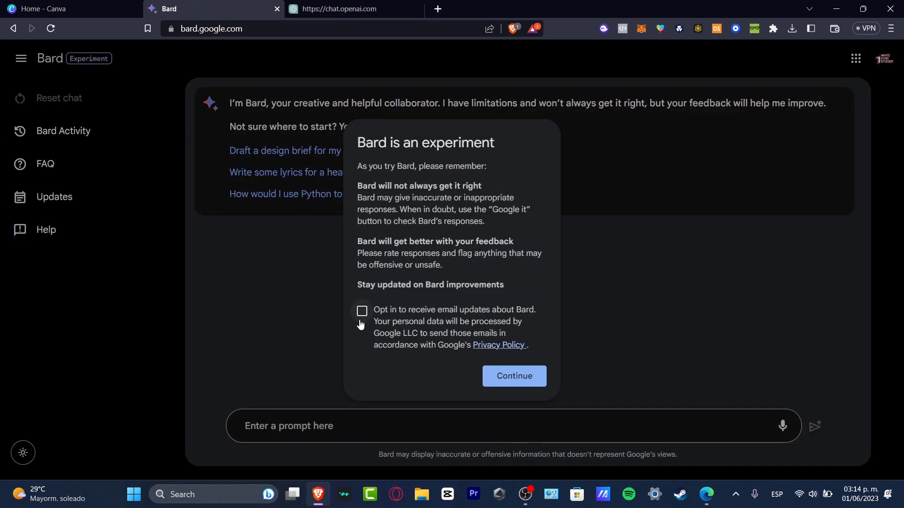
- Dismiss the Bard experiment notice and briefly highlight the introduction text
{"action": "left_click", "coordinate": [531, 375]}
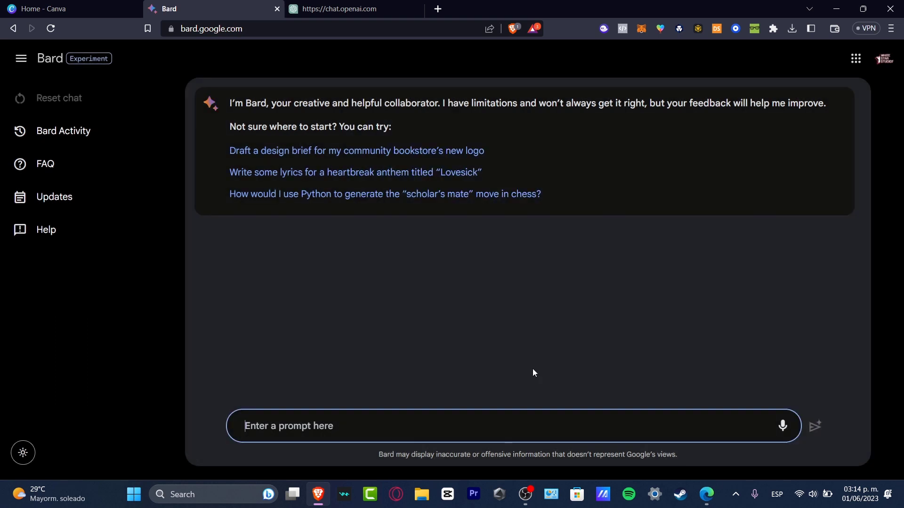
{"action": "left_click_drag", "start_coordinate": [293, 104], "coordinate": [747, 118]}
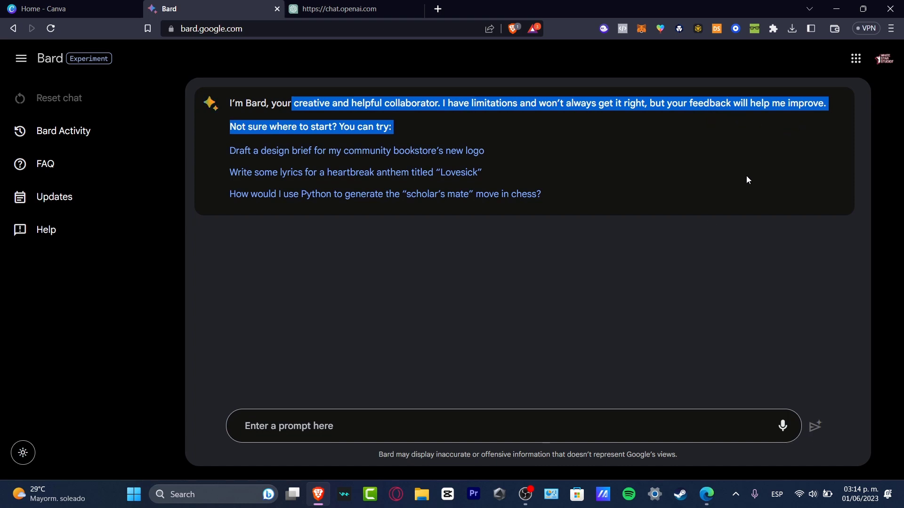
{"action": "left_click", "coordinate": [547, 335]}
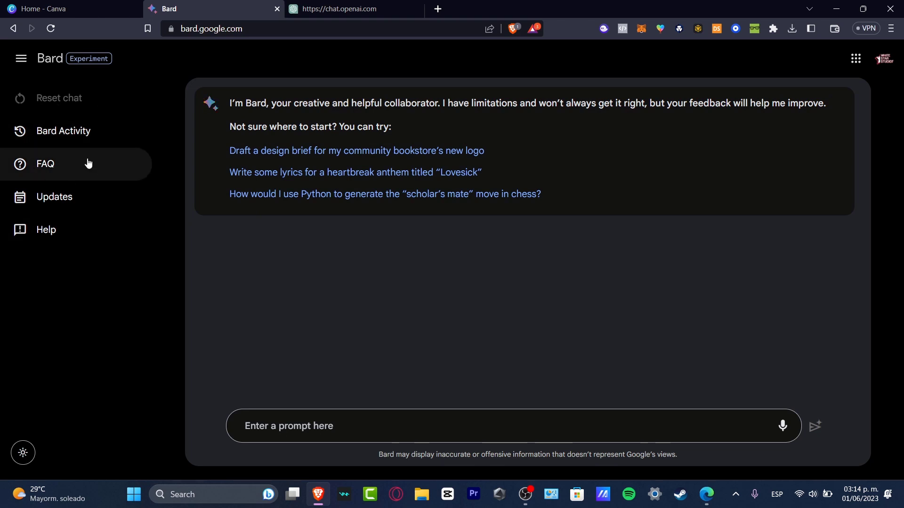
- Open Bard's Experiment updates page, then toggle the theme to light and back to dark
{"action": "left_click", "coordinate": [71, 198]}
{"action": "left_click", "coordinate": [216, 8]}
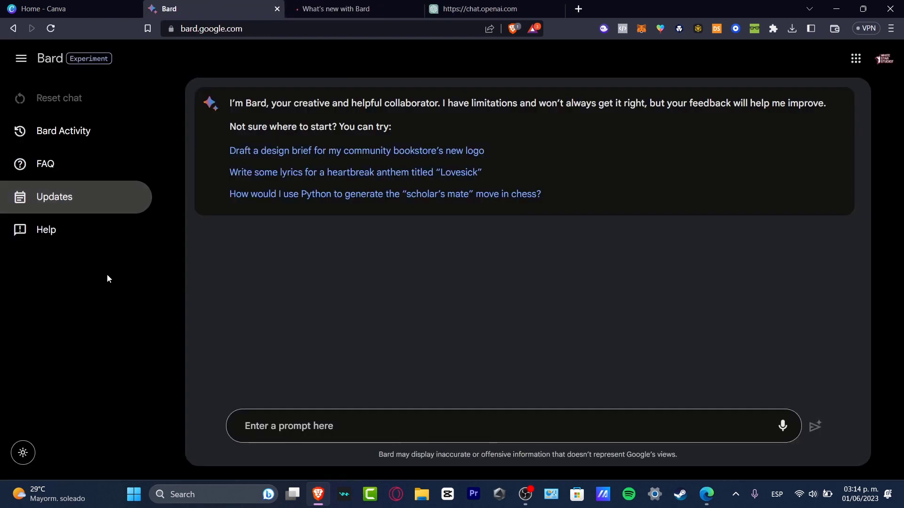
{"action": "left_click", "coordinate": [22, 456]}
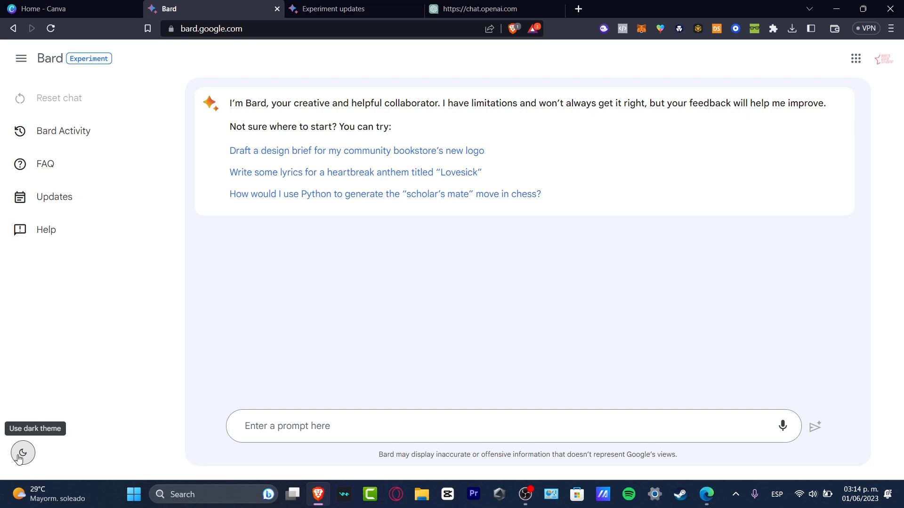
{"action": "left_click", "coordinate": [20, 456]}
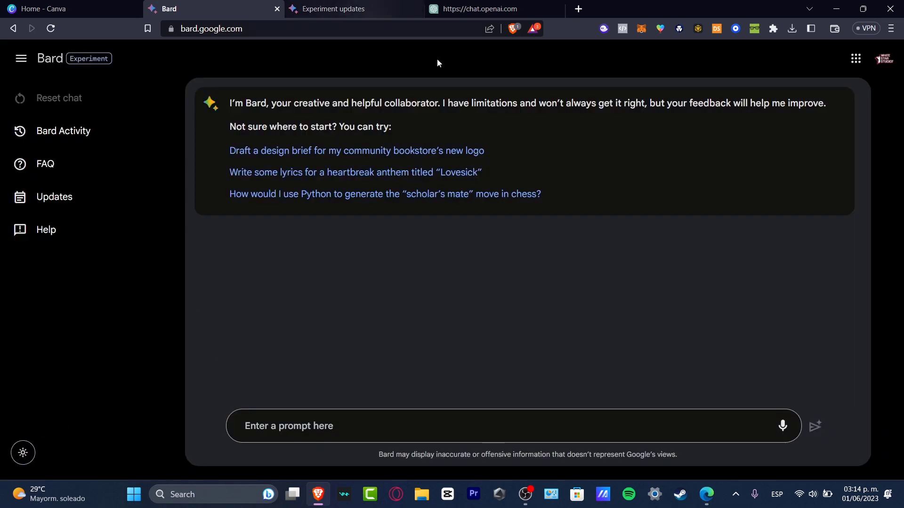
- Close the Experiment updates tab and flip between the ChatGPT and Bard tabs
{"action": "left_click", "coordinate": [404, 7]}
{"action": "left_click", "coordinate": [422, 9]}
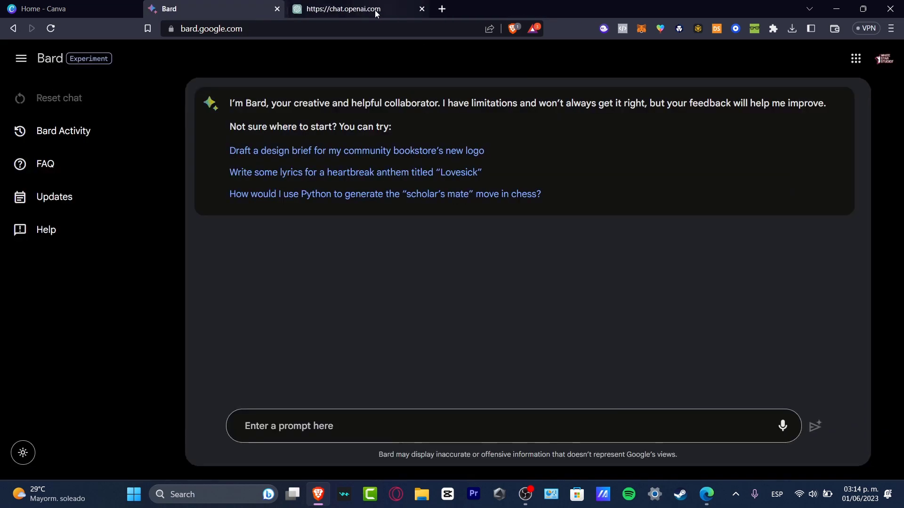
{"action": "left_click", "coordinate": [372, 9]}
{"action": "left_click", "coordinate": [236, 8]}
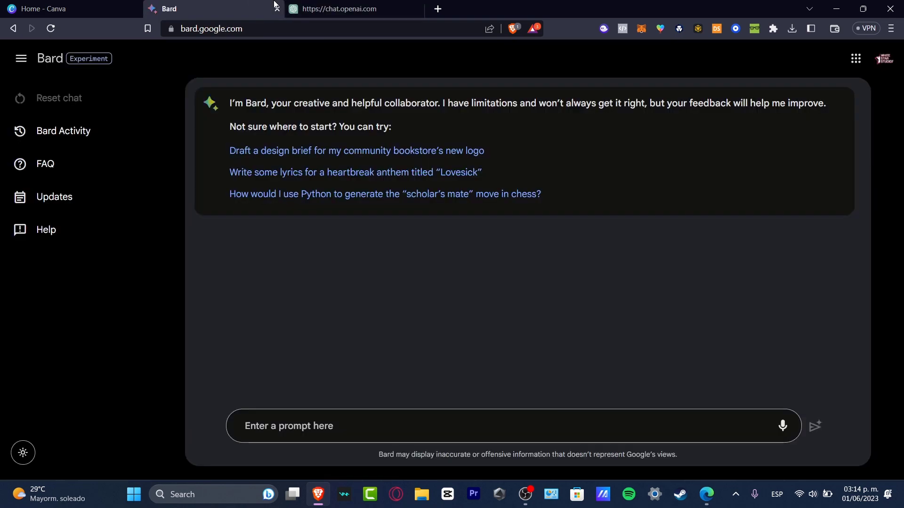
{"action": "left_click", "coordinate": [330, 9]}
{"action": "left_click", "coordinate": [231, 4]}
- Keep switching between the Bard and ChatGPT tabs, ending on ChatGPT's start page
{"action": "left_click", "coordinate": [320, 14]}
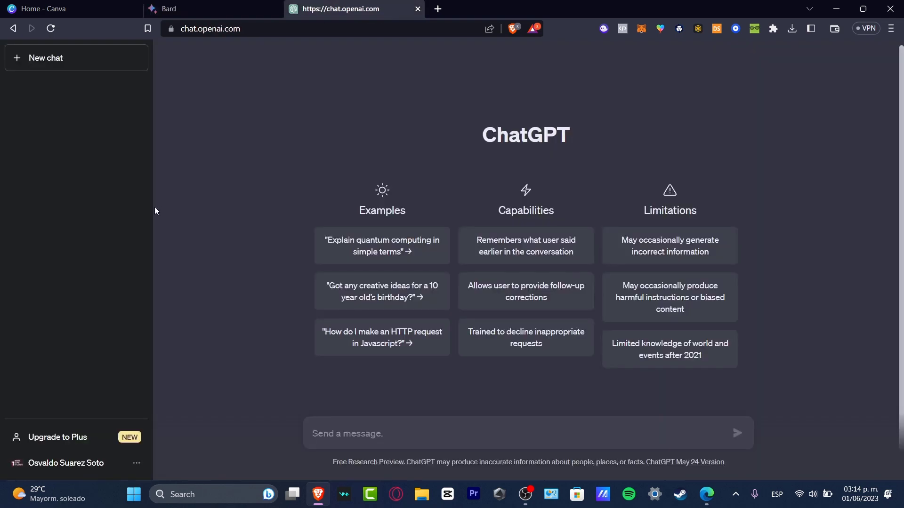
{"action": "left_click", "coordinate": [217, 9]}
{"action": "left_click", "coordinate": [330, 9]}
{"action": "left_click", "coordinate": [255, 9]}
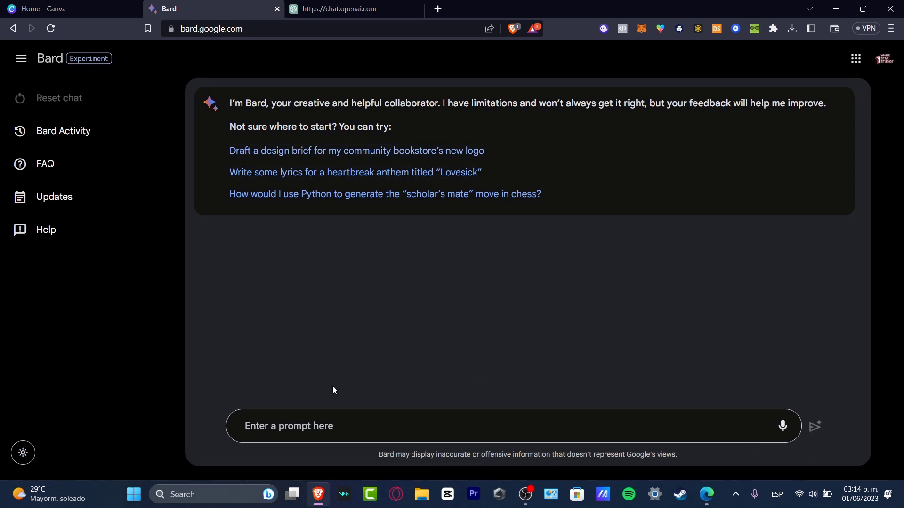
{"action": "left_click", "coordinate": [347, 7]}
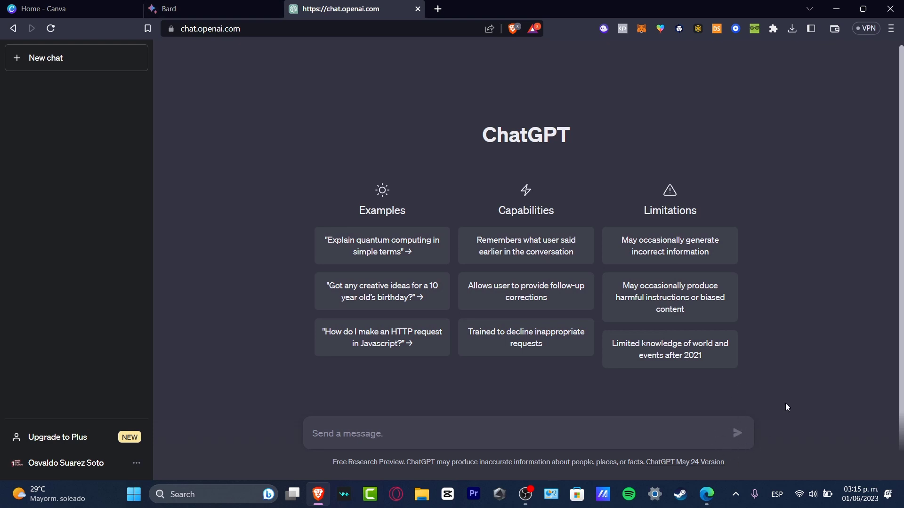
{"action": "key", "text": "ctrl+shift+Tab"}
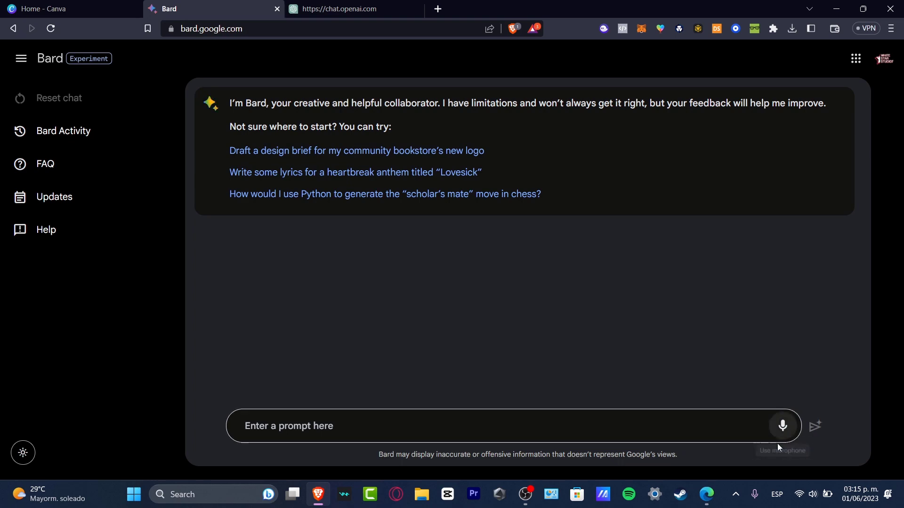
{"action": "left_click", "coordinate": [348, 9]}
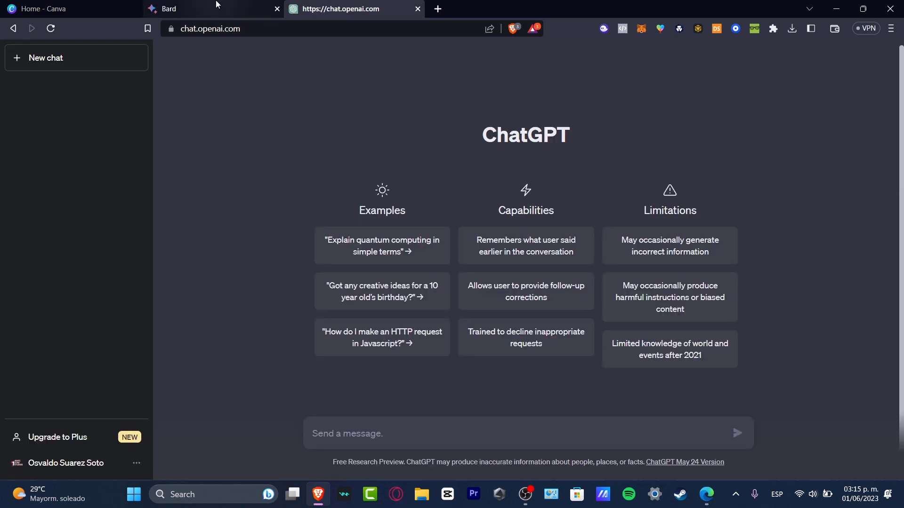
{"action": "left_click", "coordinate": [202, 8]}
{"action": "left_click", "coordinate": [356, 6]}
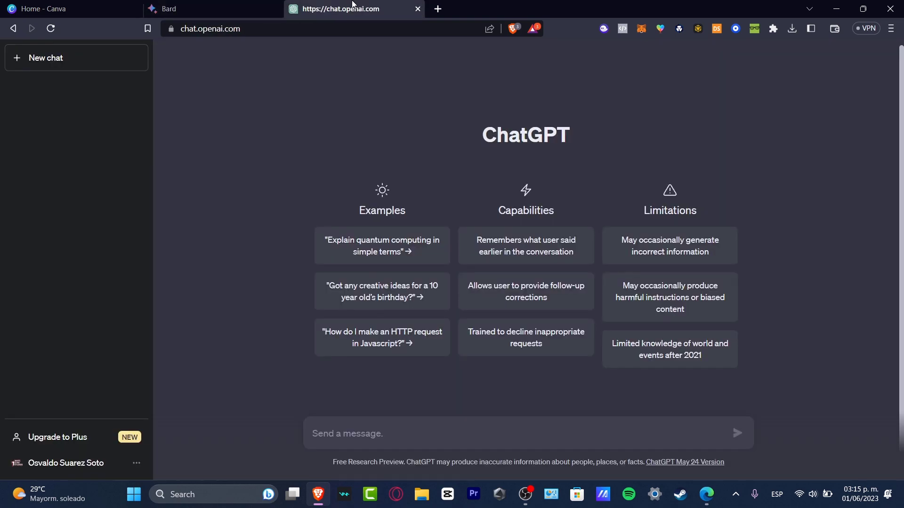
- Bring up Bing Chat in Edge and apply the pink background theme
{"action": "left_click", "coordinate": [706, 495]}
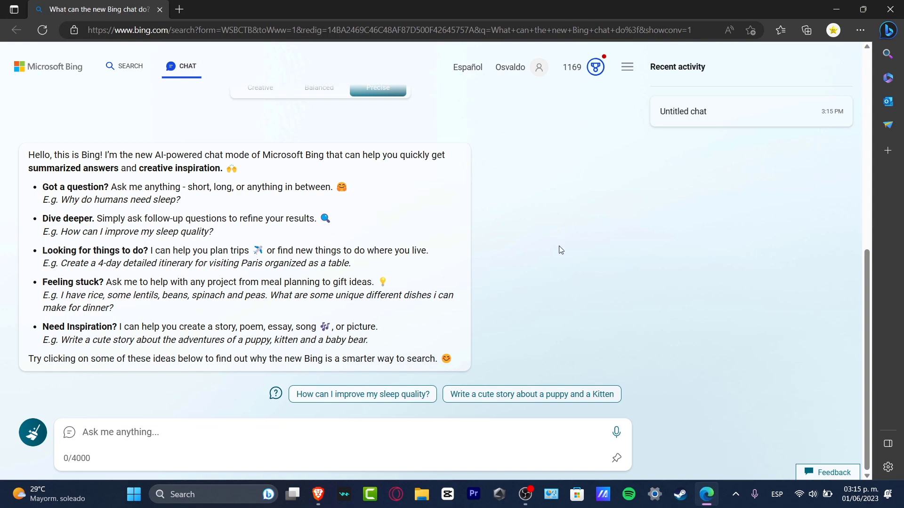
{"action": "scroll", "coordinate": [559, 248], "scroll_direction": "up", "scroll_amount": 10}
{"action": "scroll", "coordinate": [559, 252], "scroll_direction": "down", "scroll_amount": 5}
{"action": "scroll", "coordinate": [561, 254], "scroll_direction": "up", "scroll_amount": 5}
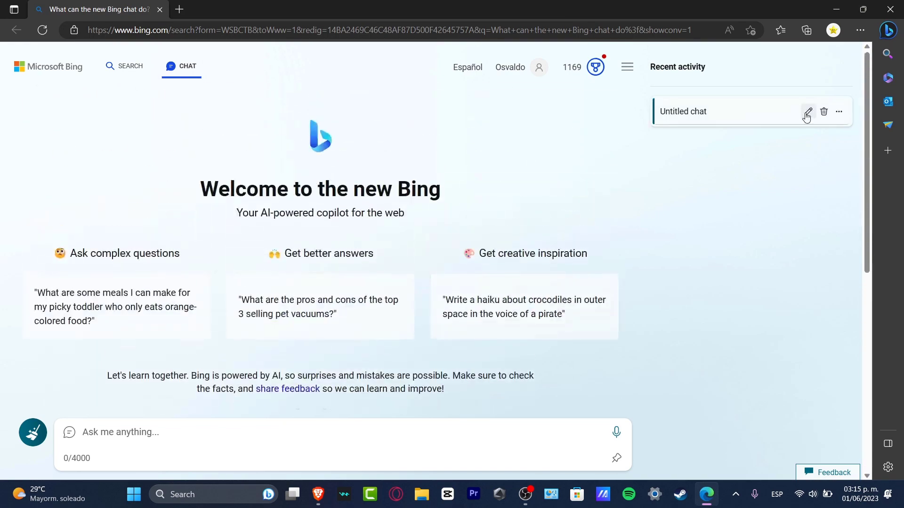
{"action": "left_click", "coordinate": [627, 67]}
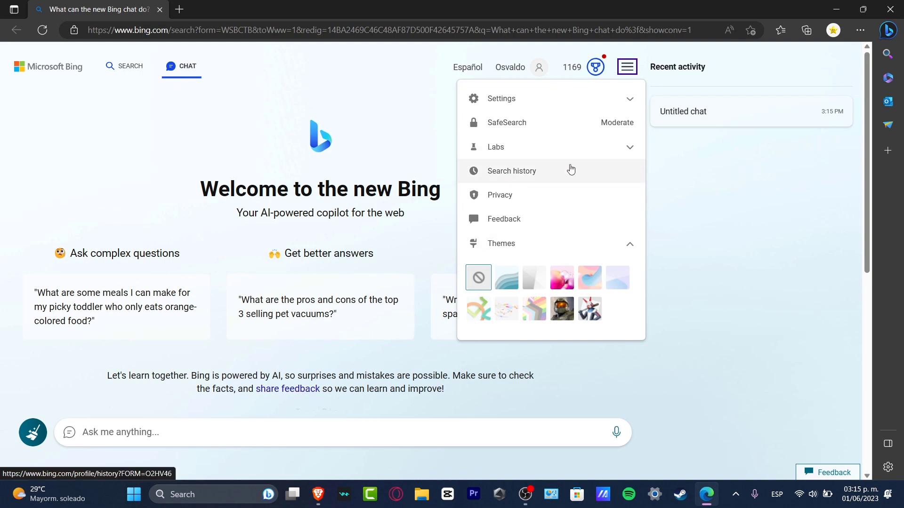
{"action": "left_click", "coordinate": [565, 284]}
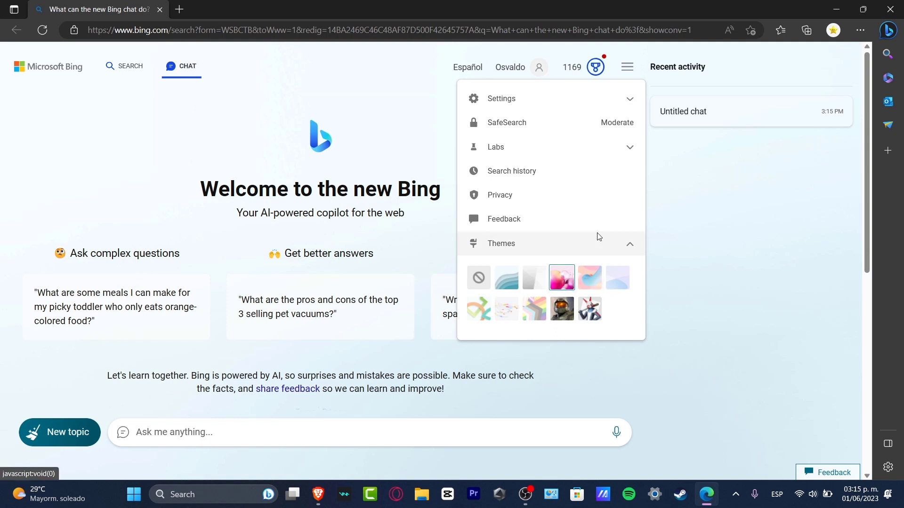
- Expand Labs, open the Untitled chat, then return to the Bard tab
{"action": "left_click", "coordinate": [604, 150]}
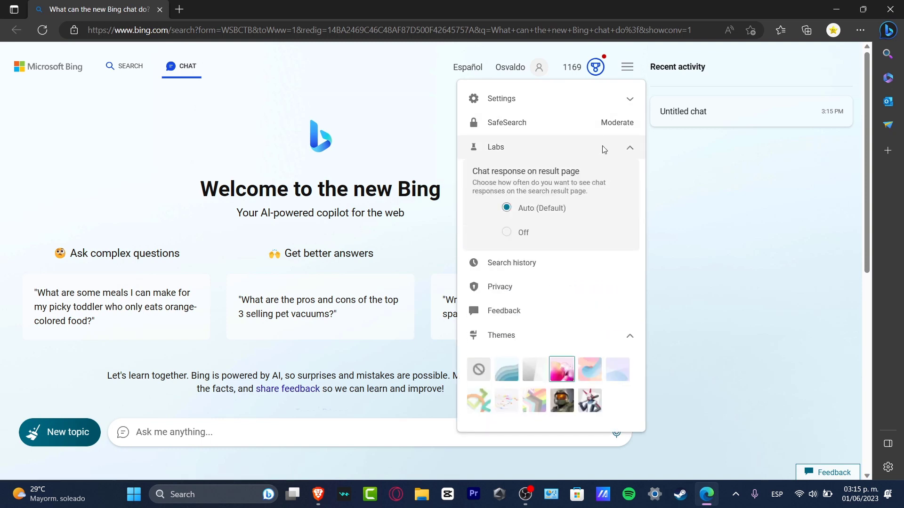
{"action": "left_click", "coordinate": [685, 112]}
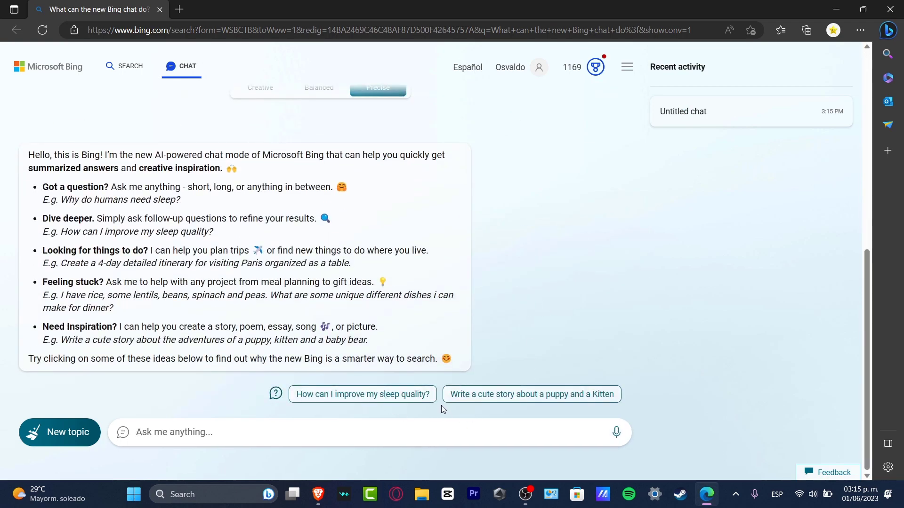
{"action": "left_click", "coordinate": [318, 494]}
{"action": "left_click", "coordinate": [206, 5]}
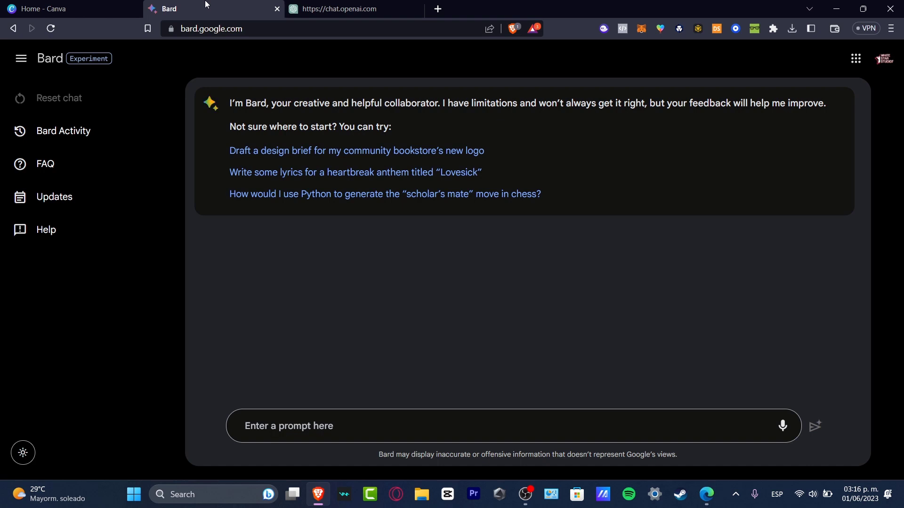
- Ask Bard for a YouTube script about getting started in Canva for beginners
{"action": "left_click", "coordinate": [366, 424]}
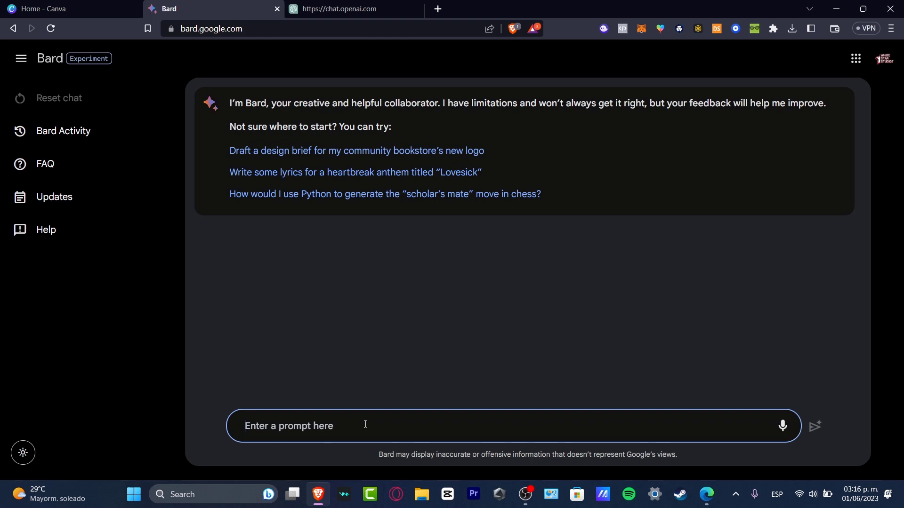
{"action": "type", "text": "Create"}
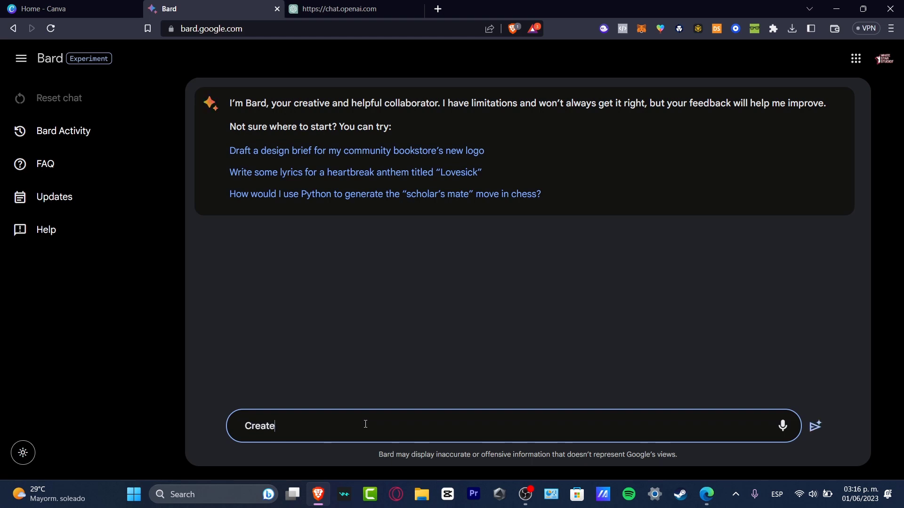
{"action": "key", "text": "BackSpace"}
{"action": "key", "text": "BackSpace"}
{"action": "key", "text": "BackSpace"}
{"action": "key", "text": "BackSpace"}
{"action": "key", "text": "BackSpace"}
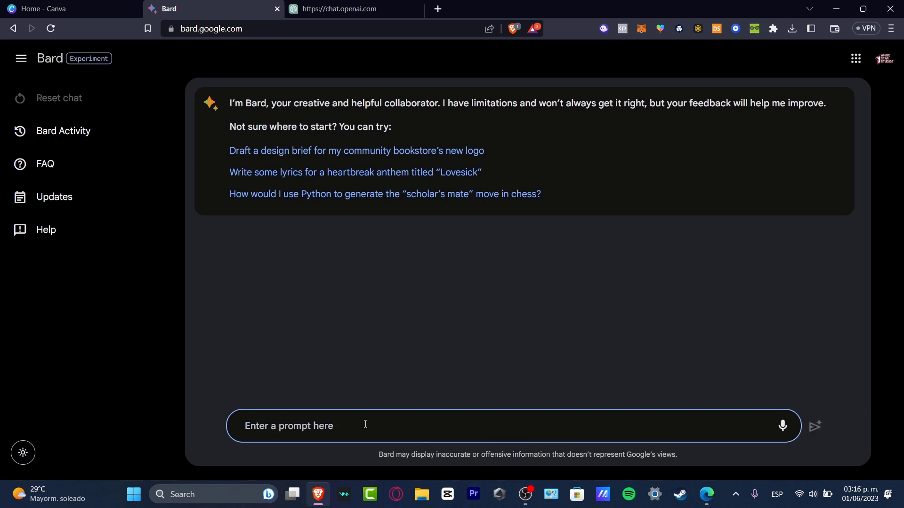
{"action": "type", "text": "Please do"}
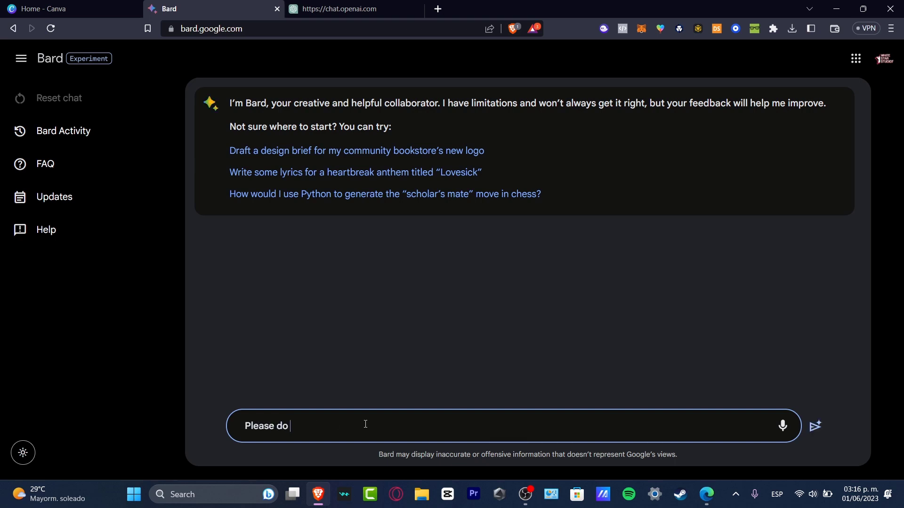
{"action": "key", "text": "ctrl+BackSpace"}
{"action": "key", "text": "ctrl+BackSpace"}
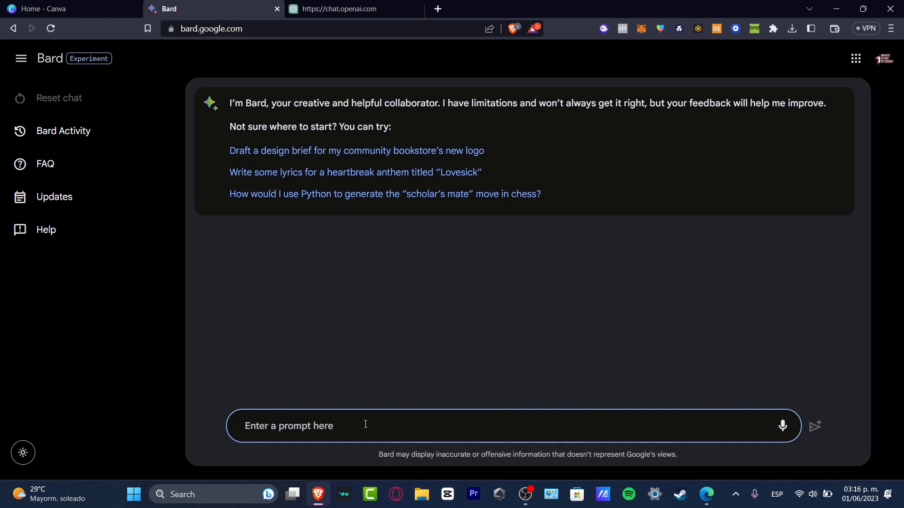
{"action": "type", "text": "Create "}
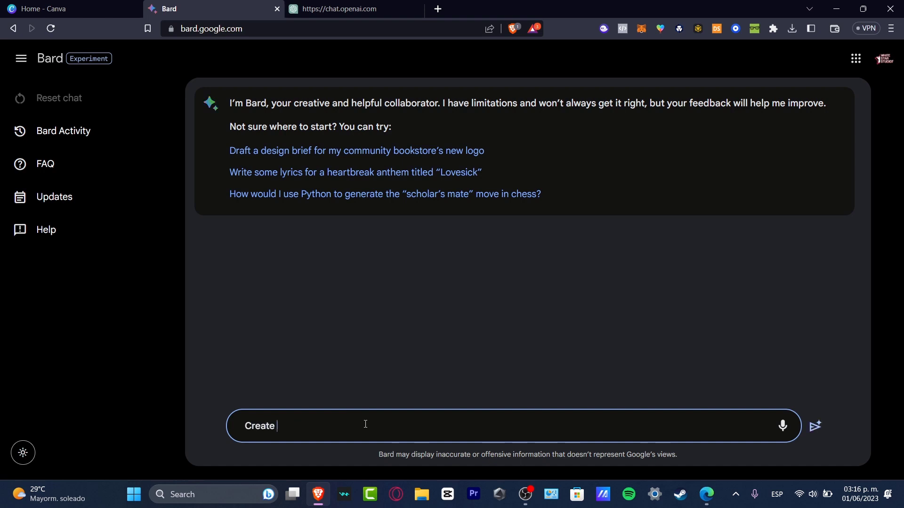
{"action": "type", "text": "a scrypt for my youtube vi"}
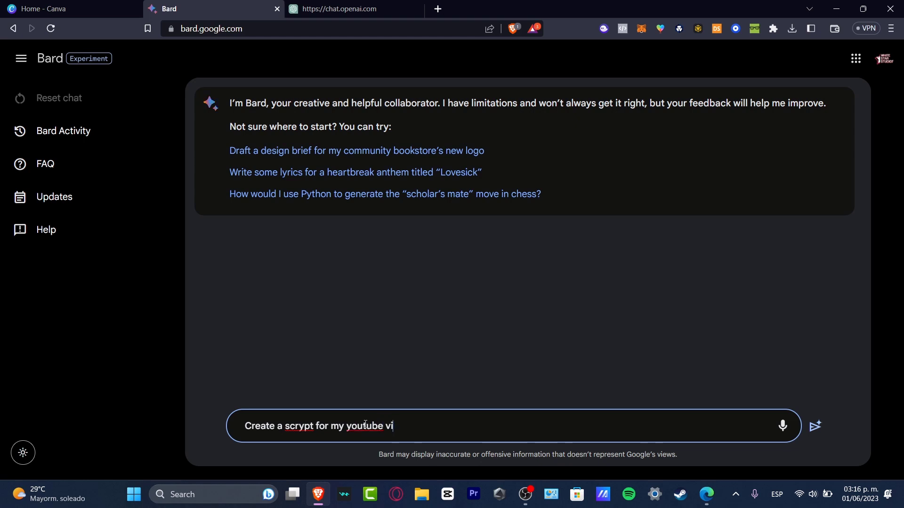
{"action": "type", "text": "deo that needs to "}
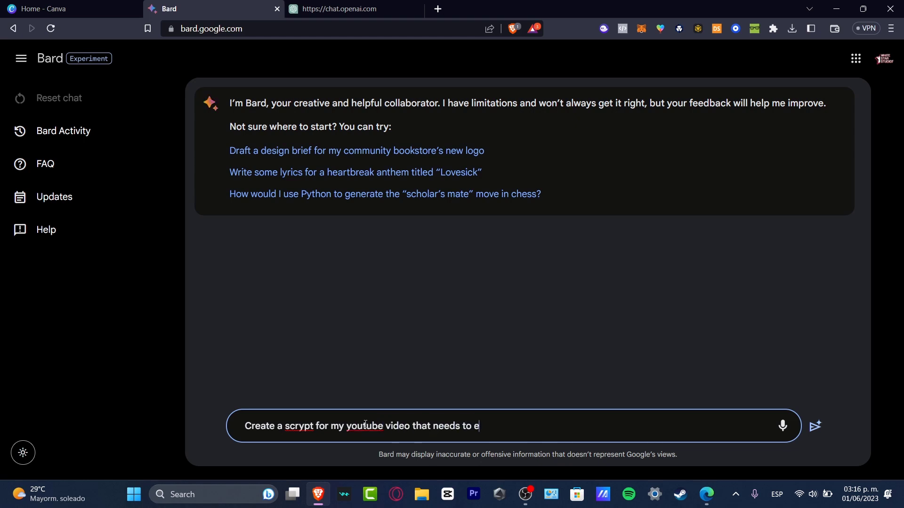
{"action": "type", "text": "be about getting started in"}
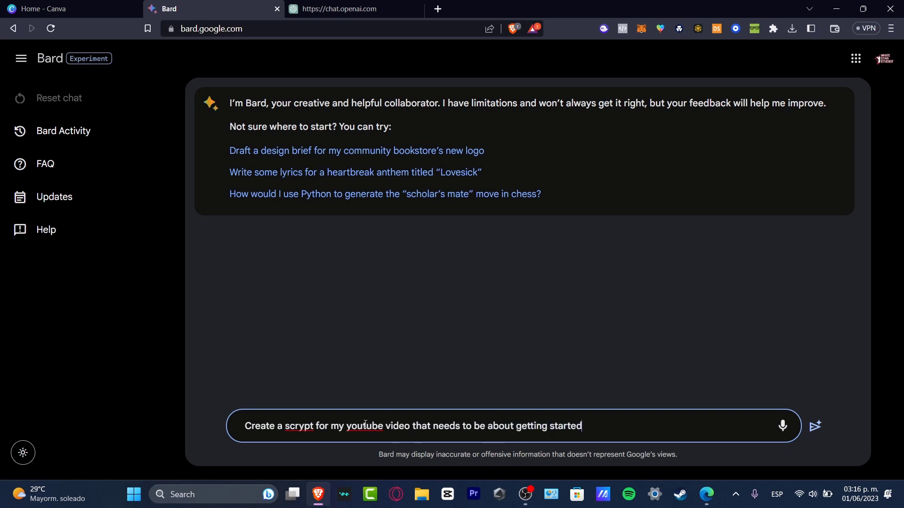
{"action": "type", "text": " Canva for beginners"}
{"action": "key", "text": "Return"}
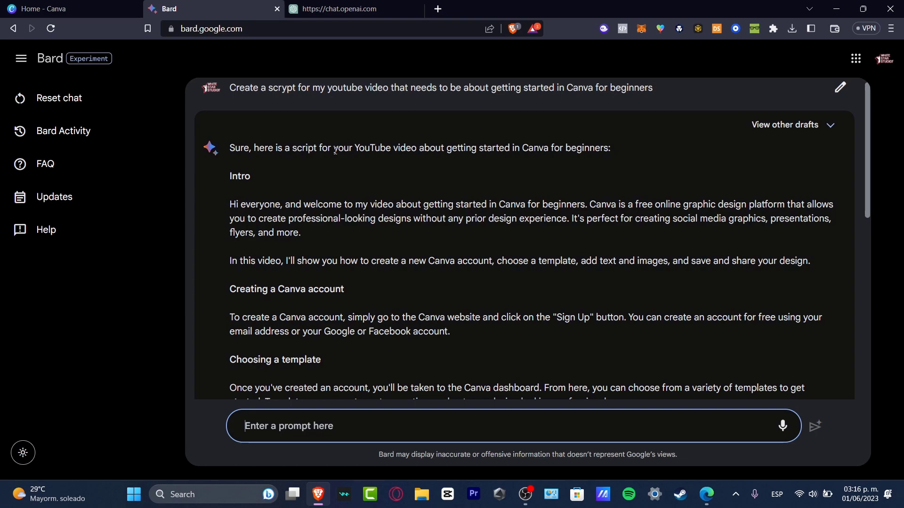
- Scroll through Bard's script reply and select the sent prompt for copying
{"action": "scroll", "coordinate": [469, 223], "scroll_direction": "down", "scroll_amount": 10}
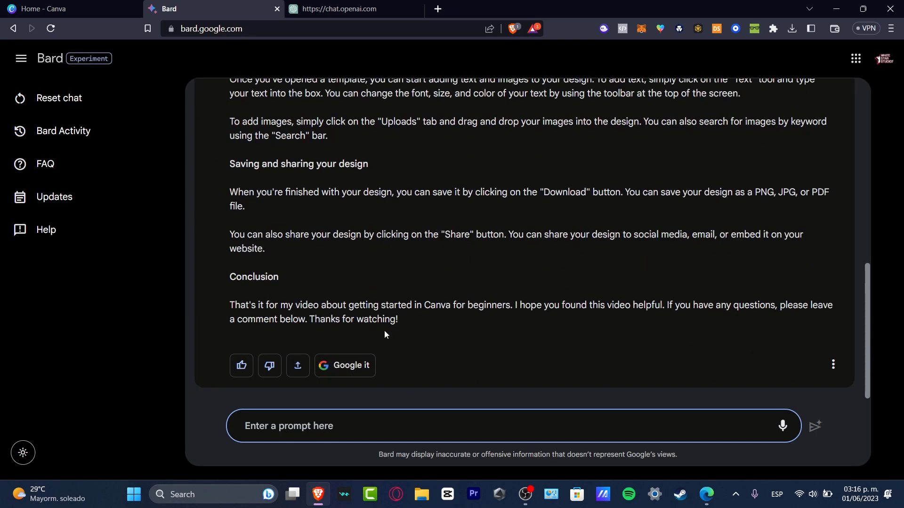
{"action": "scroll", "coordinate": [370, 329], "scroll_direction": "up", "scroll_amount": 4}
{"action": "scroll", "coordinate": [476, 269], "scroll_direction": "up", "scroll_amount": 4}
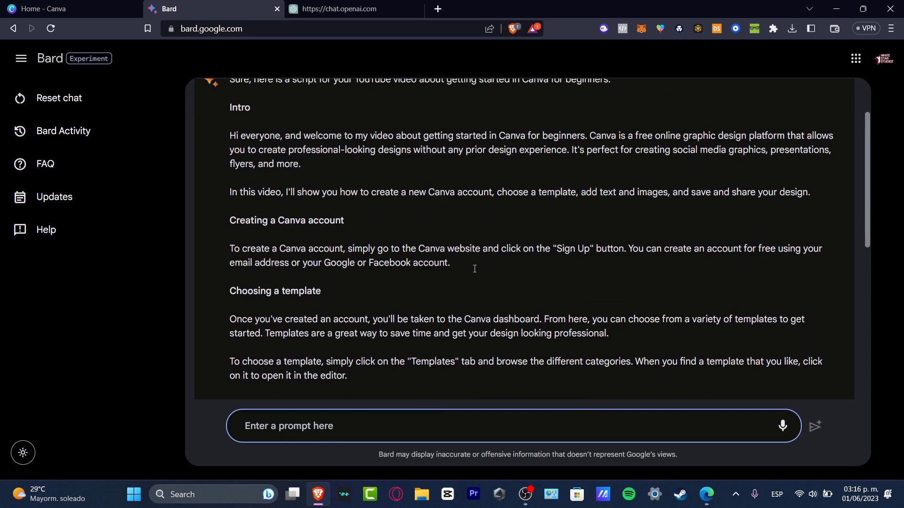
{"action": "scroll", "coordinate": [438, 319], "scroll_direction": "up", "scroll_amount": 2}
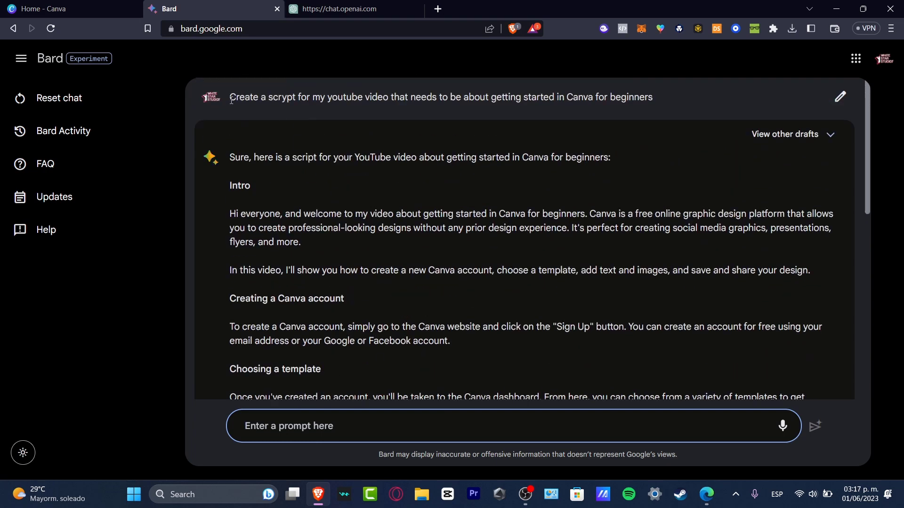
{"action": "left_click_drag", "start_coordinate": [231, 100], "coordinate": [653, 97]}
{"action": "key", "text": "ctrl+c"}
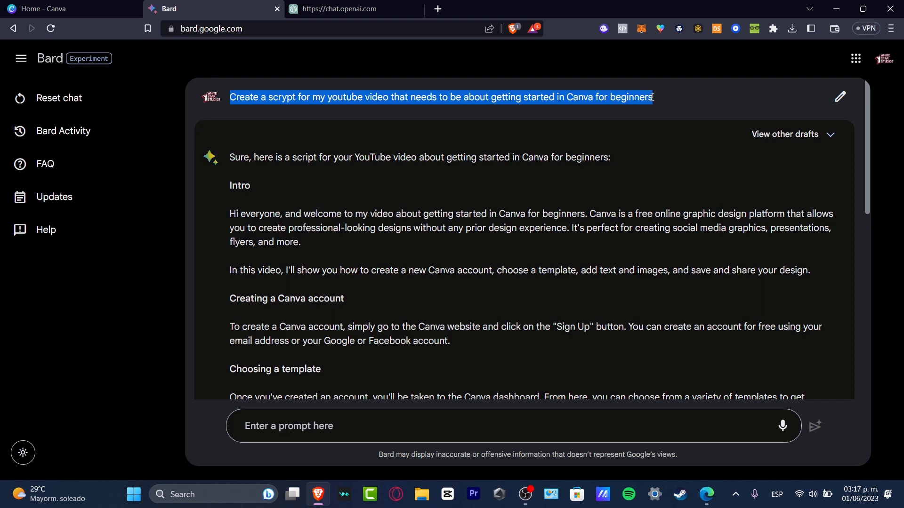
- Paste and send the Canva-for-beginners script prompt in ChatGPT, then scroll its generating reply
{"action": "left_click", "coordinate": [382, 9]}
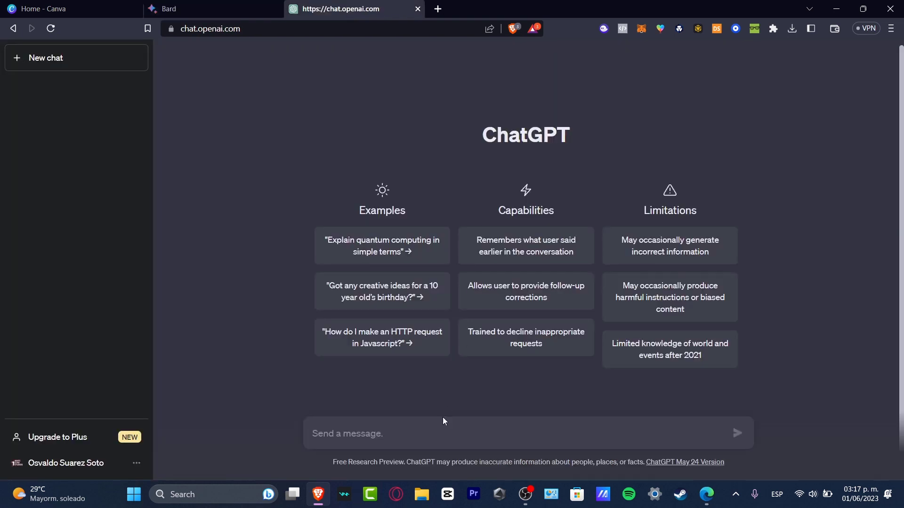
{"action": "key", "text": "ctrl+v"}
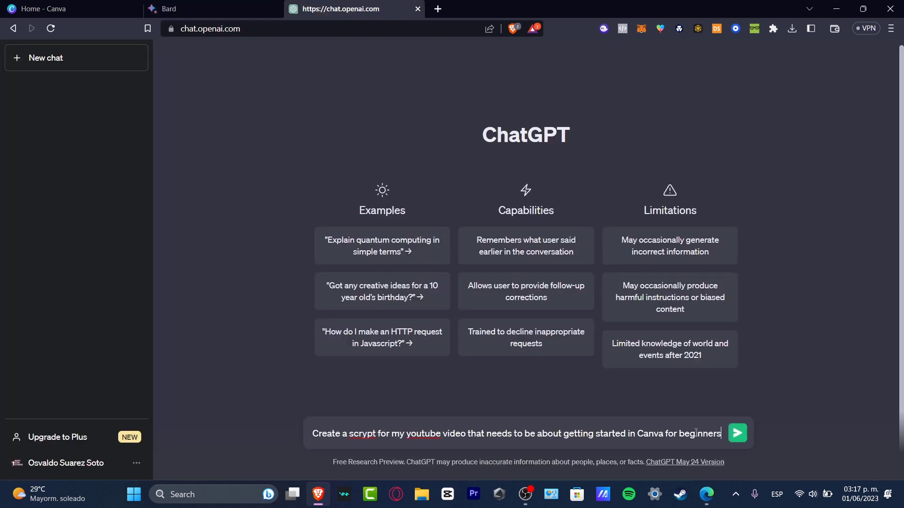
{"action": "left_click", "coordinate": [738, 434]}
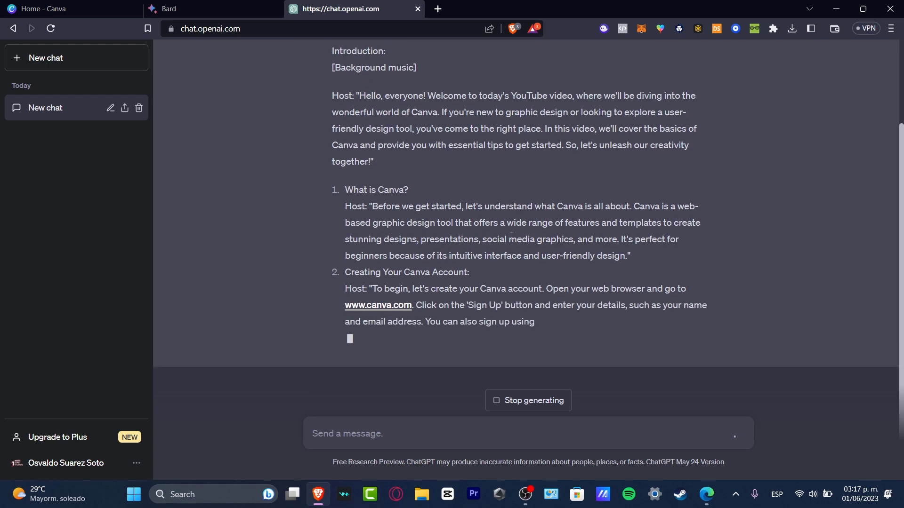
{"action": "scroll", "coordinate": [636, 288], "scroll_direction": "up", "scroll_amount": 4}
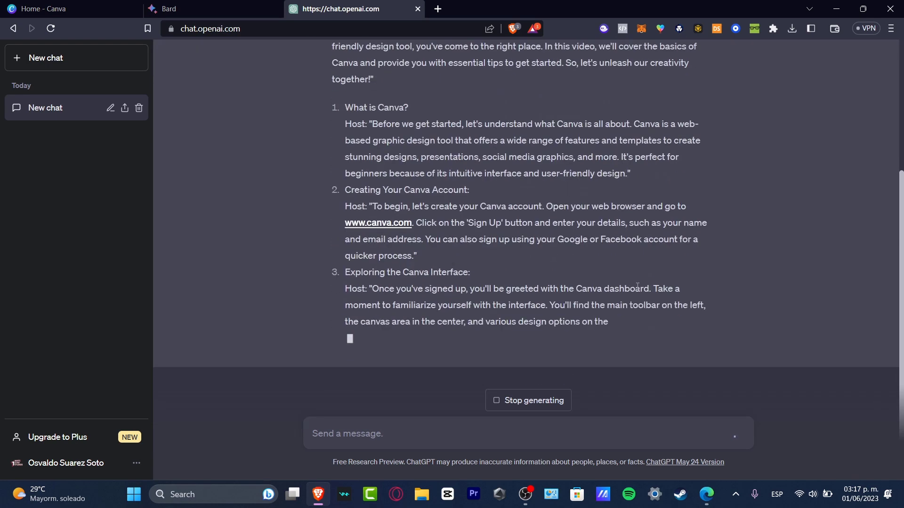
{"action": "scroll", "coordinate": [627, 279], "scroll_direction": "up", "scroll_amount": 4}
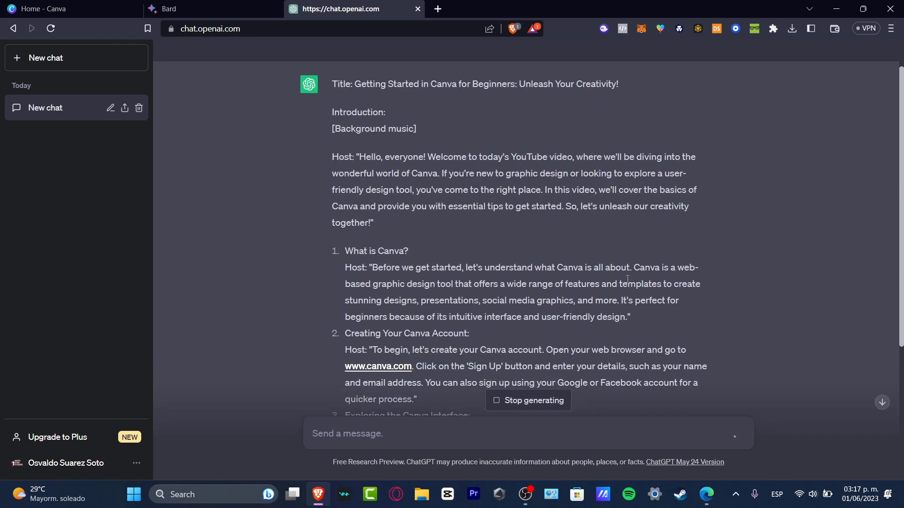
{"action": "scroll", "coordinate": [626, 279], "scroll_direction": "down", "scroll_amount": 5}
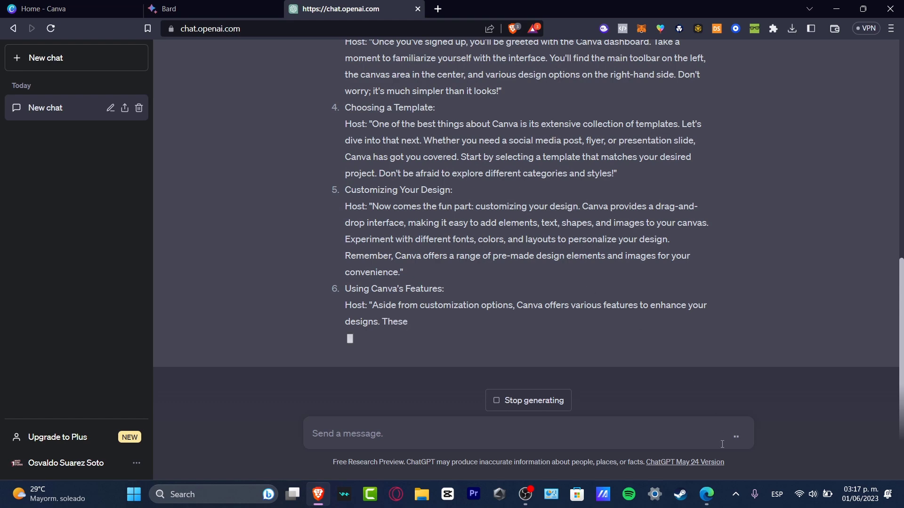
{"action": "key", "text": "alt+Tab"}
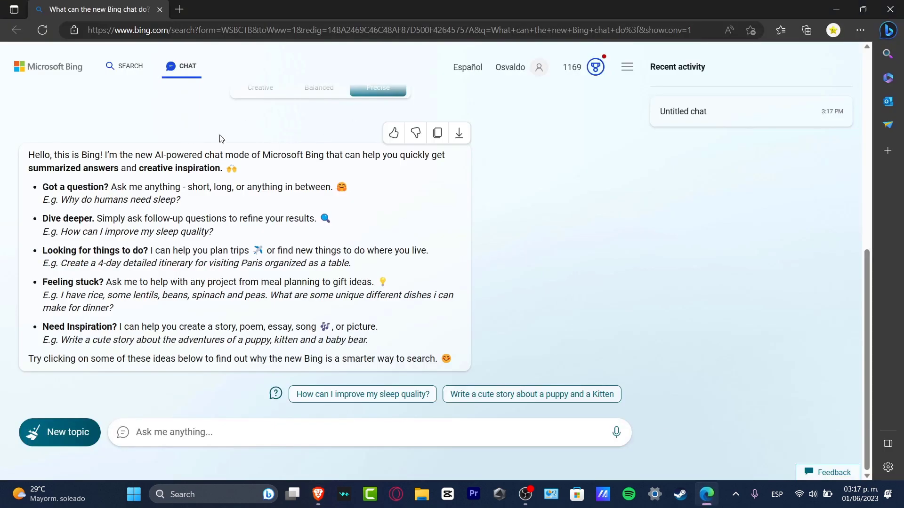
- Paste the Canva script prompt into Bing Chat, choose More Creative style, and send it
{"action": "left_click", "coordinate": [141, 431]}
{"action": "key", "text": "ctrl+v"}
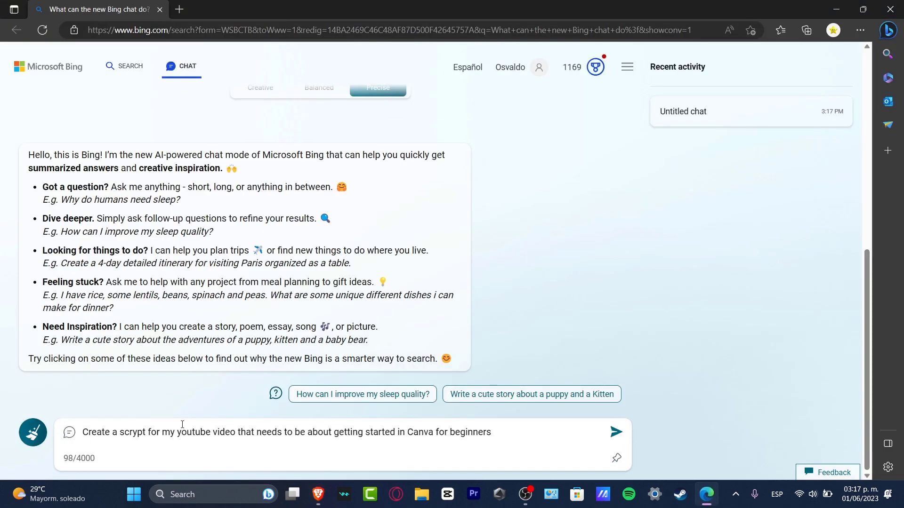
{"action": "scroll", "coordinate": [475, 235], "scroll_direction": "up", "scroll_amount": 6}
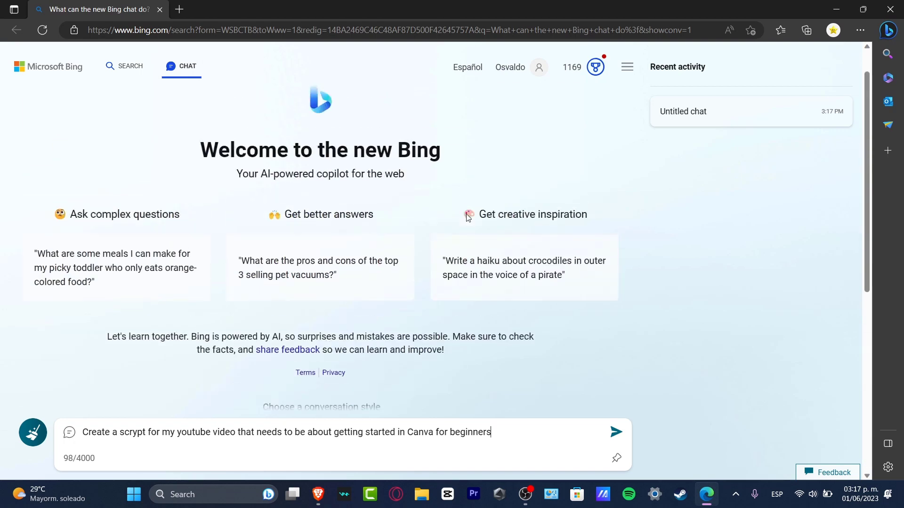
{"action": "scroll", "coordinate": [467, 219], "scroll_direction": "down", "scroll_amount": 3}
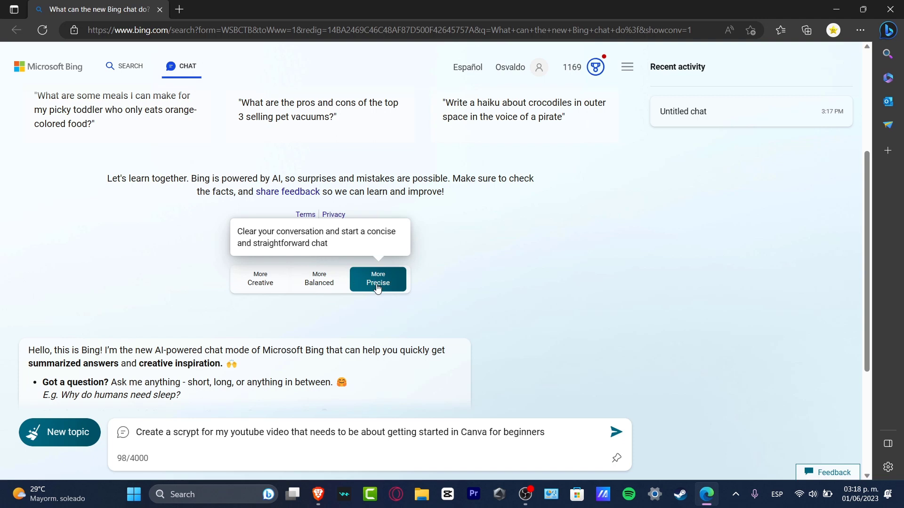
{"action": "left_click", "coordinate": [276, 287]}
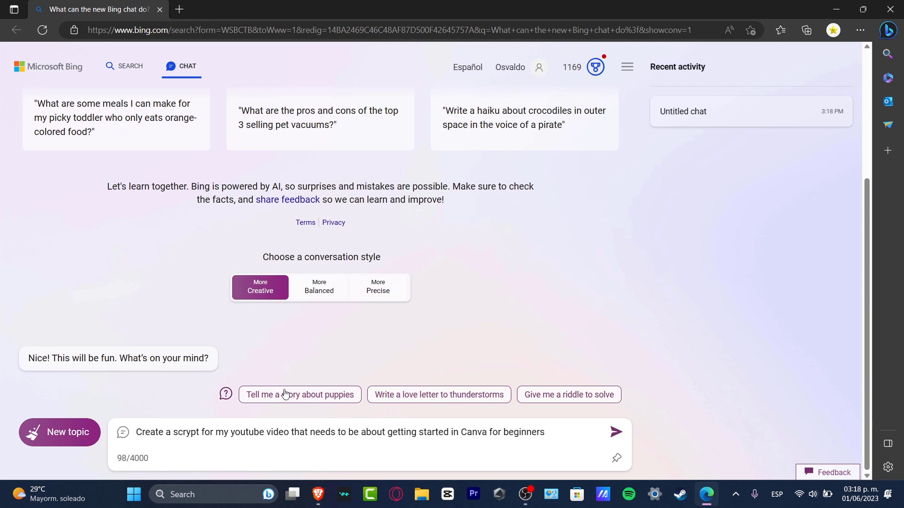
{"action": "left_click", "coordinate": [611, 432]}
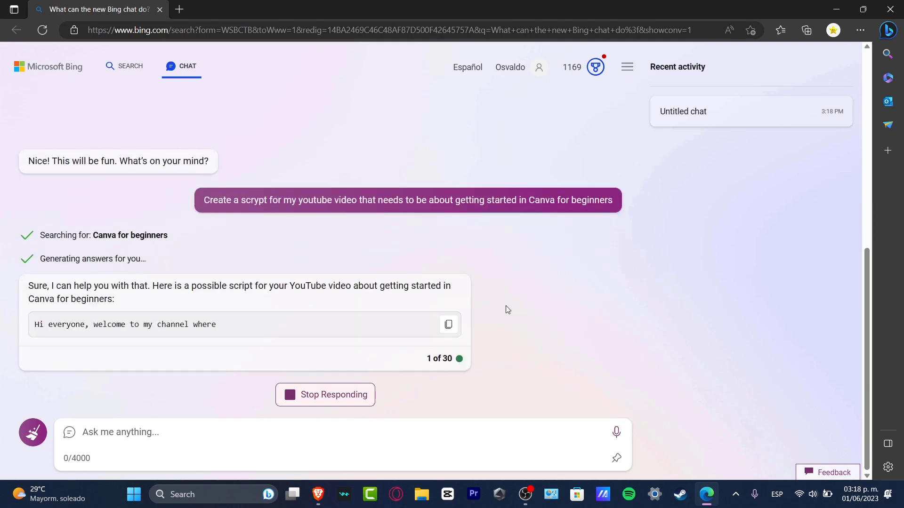
{"action": "left_click", "coordinate": [326, 498]}
- Scroll up and down through ChatGPT's finished Canva script reply
{"action": "scroll", "coordinate": [430, 85], "scroll_direction": "up", "scroll_amount": 15}
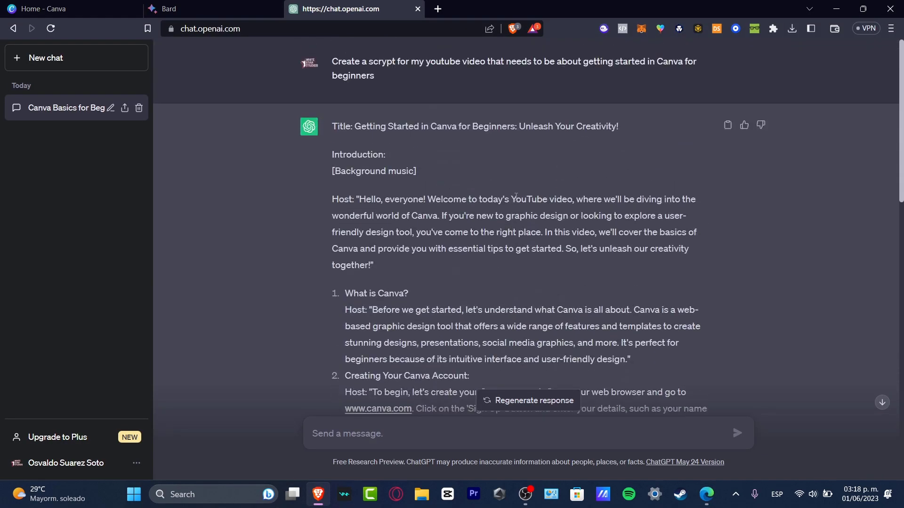
{"action": "scroll", "coordinate": [515, 193], "scroll_direction": "down", "scroll_amount": 15}
{"action": "scroll", "coordinate": [516, 191], "scroll_direction": "up", "scroll_amount": 1}
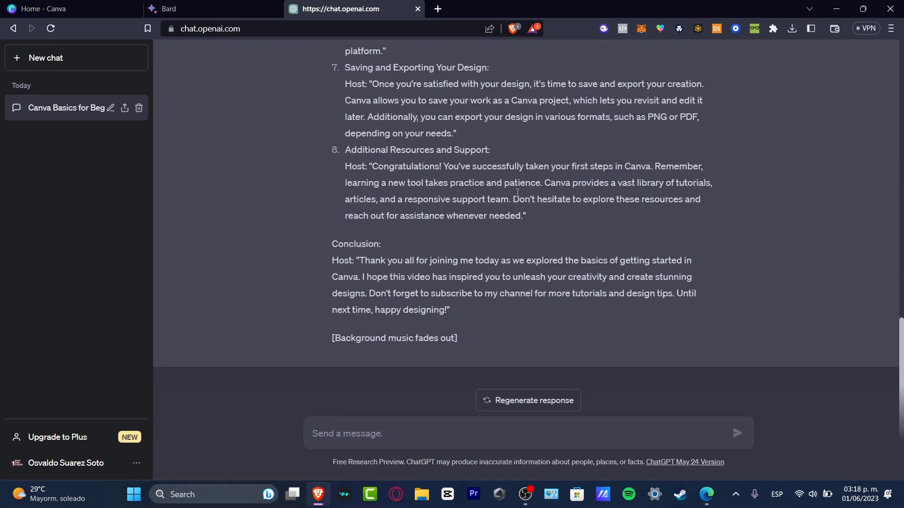
{"action": "scroll", "coordinate": [516, 191], "scroll_direction": "up", "scroll_amount": 15}
{"action": "scroll", "coordinate": [516, 192], "scroll_direction": "down", "scroll_amount": 15}
{"action": "scroll", "coordinate": [516, 192], "scroll_direction": "up", "scroll_amount": 6}
{"action": "scroll", "coordinate": [517, 196], "scroll_direction": "up", "scroll_amount": 10}
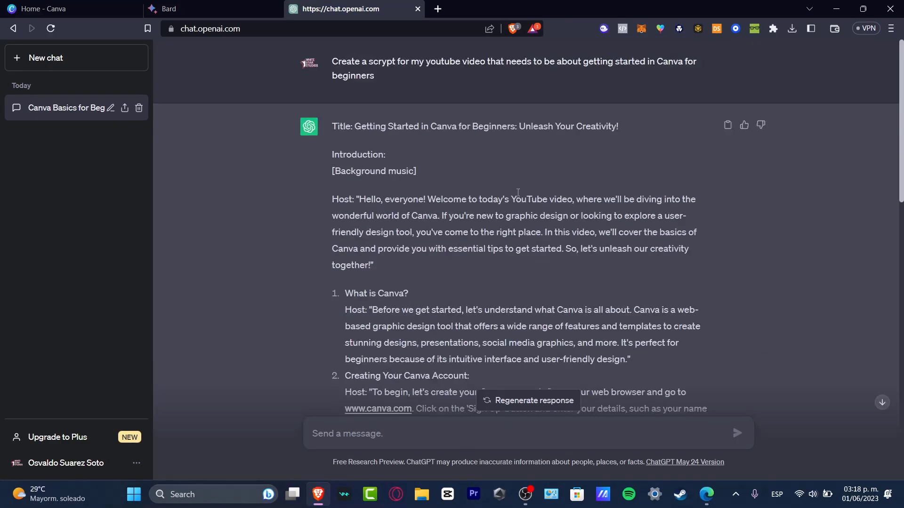
{"action": "scroll", "coordinate": [518, 196], "scroll_direction": "down", "scroll_amount": 15}
- In Bard's Canva script, highlight the opening line and Intro heading
{"action": "left_click", "coordinate": [197, 4]}
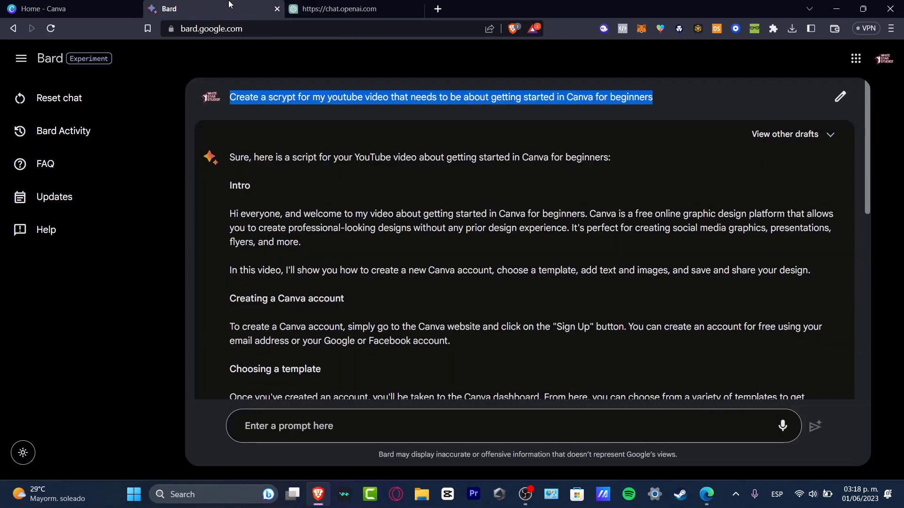
{"action": "scroll", "coordinate": [317, 160], "scroll_direction": "down", "scroll_amount": 6}
{"action": "scroll", "coordinate": [317, 160], "scroll_direction": "down", "scroll_amount": 2}
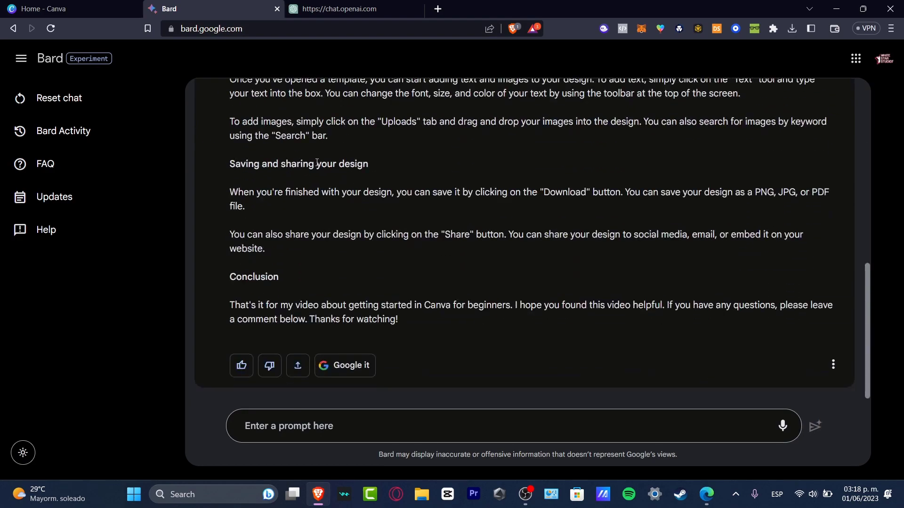
{"action": "scroll", "coordinate": [317, 163], "scroll_direction": "up", "scroll_amount": 15}
{"action": "scroll", "coordinate": [317, 165], "scroll_direction": "down", "scroll_amount": 13}
{"action": "scroll", "coordinate": [316, 165], "scroll_direction": "down", "scroll_amount": 2}
{"action": "scroll", "coordinate": [315, 166], "scroll_direction": "up", "scroll_amount": 15}
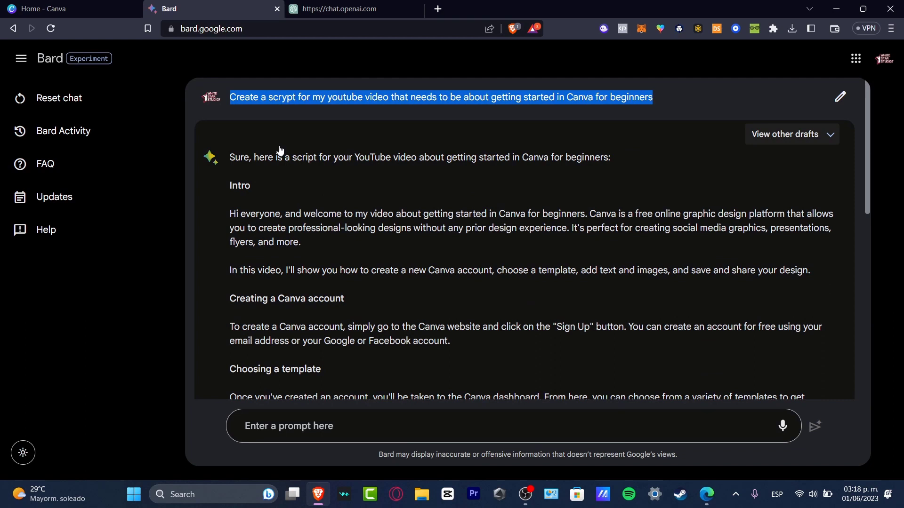
{"action": "left_click_drag", "start_coordinate": [228, 156], "coordinate": [635, 264]}
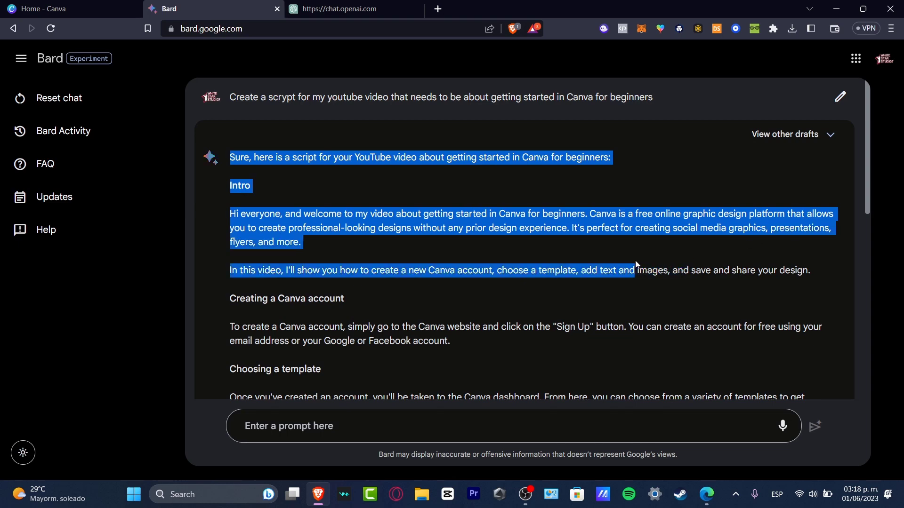
- Highlight the account, template and saving-and-sharing sections, then clear the highlight
{"action": "scroll", "coordinate": [512, 268], "scroll_direction": "down", "scroll_amount": 4}
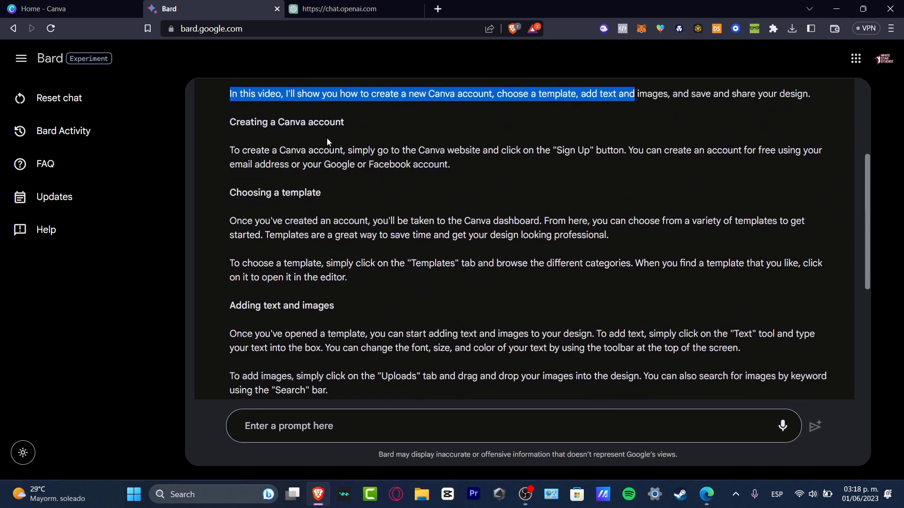
{"action": "left_click_drag", "start_coordinate": [328, 141], "coordinate": [449, 166]}
{"action": "left_click_drag", "start_coordinate": [266, 193], "coordinate": [353, 216]}
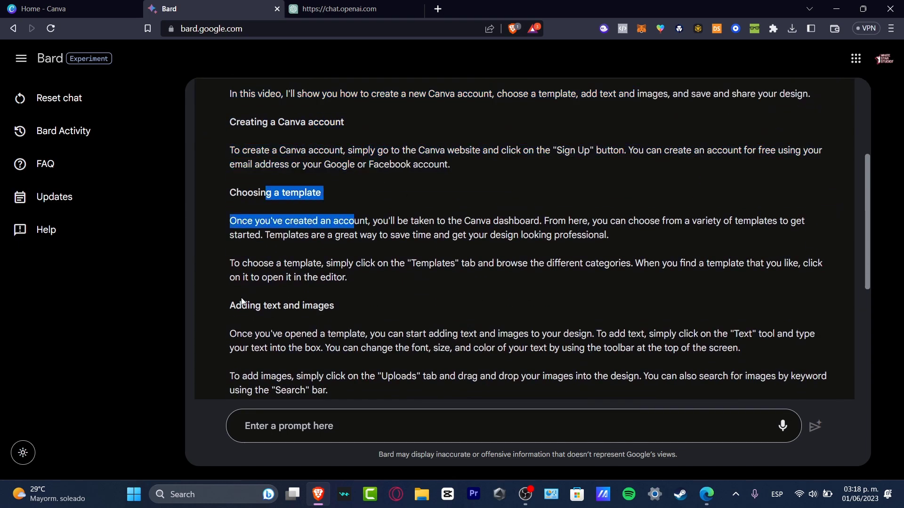
{"action": "left_click_drag", "start_coordinate": [248, 306], "coordinate": [351, 335]}
{"action": "scroll", "coordinate": [363, 262], "scroll_direction": "down", "scroll_amount": 4}
{"action": "left_click_drag", "start_coordinate": [260, 242], "coordinate": [381, 254]}
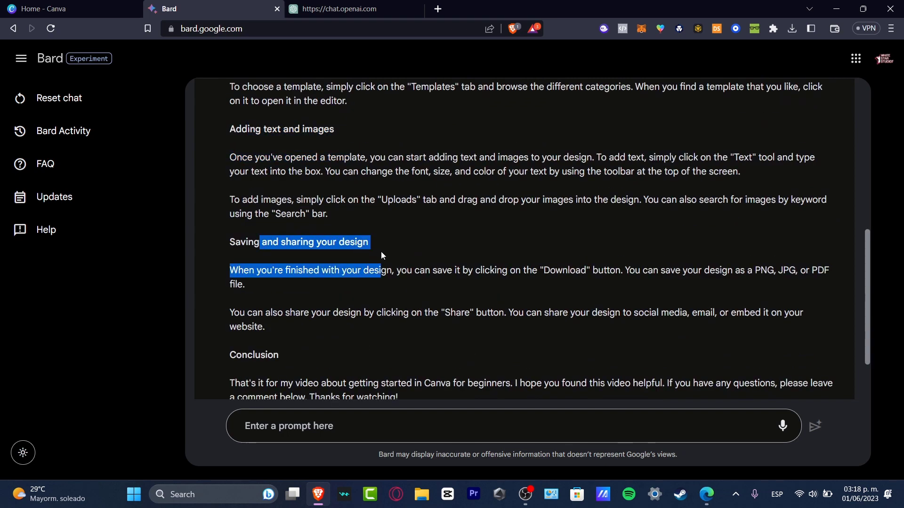
{"action": "scroll", "coordinate": [402, 327], "scroll_direction": "down", "scroll_amount": 2}
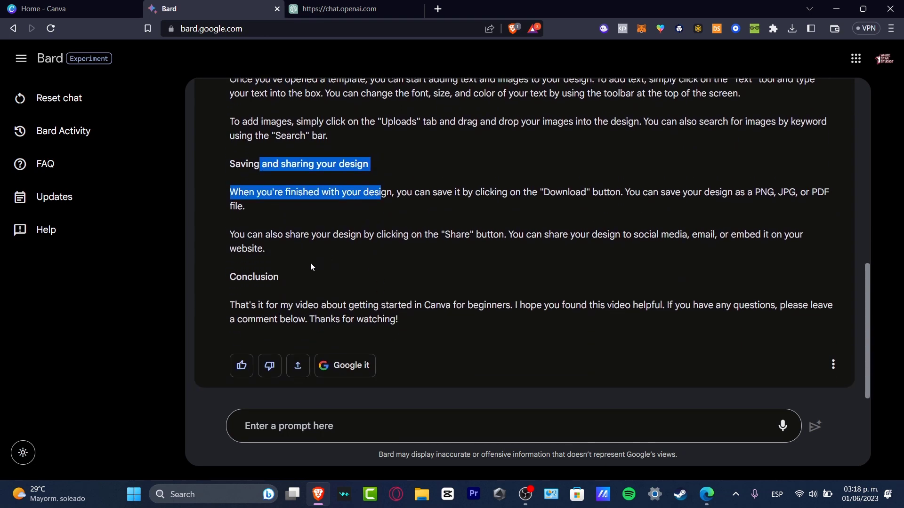
{"action": "left_click", "coordinate": [414, 316]}
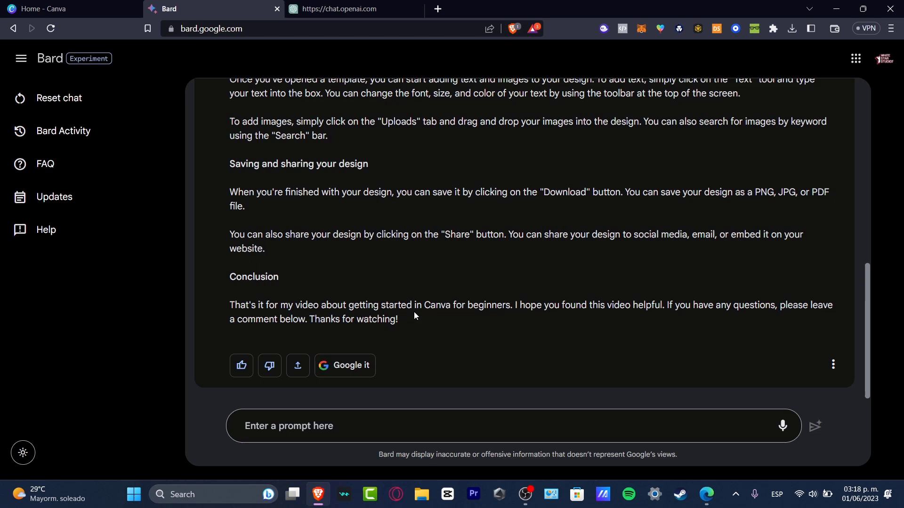
- Highlight ChatGPT's script title, Introduction and host welcome lines, then switch back to Bard
{"action": "left_click", "coordinate": [339, 9]}
{"action": "scroll", "coordinate": [461, 106], "scroll_direction": "up", "scroll_amount": 15}
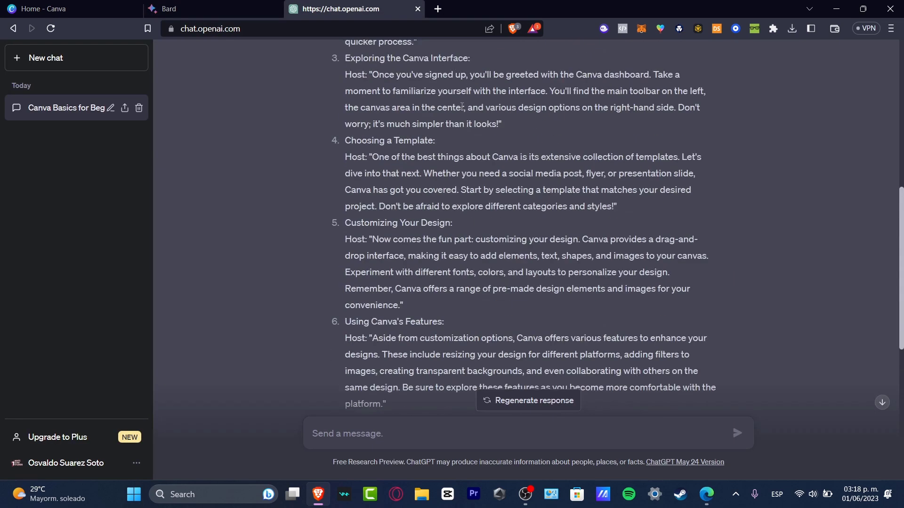
{"action": "left_click_drag", "start_coordinate": [369, 79], "coordinate": [632, 83]}
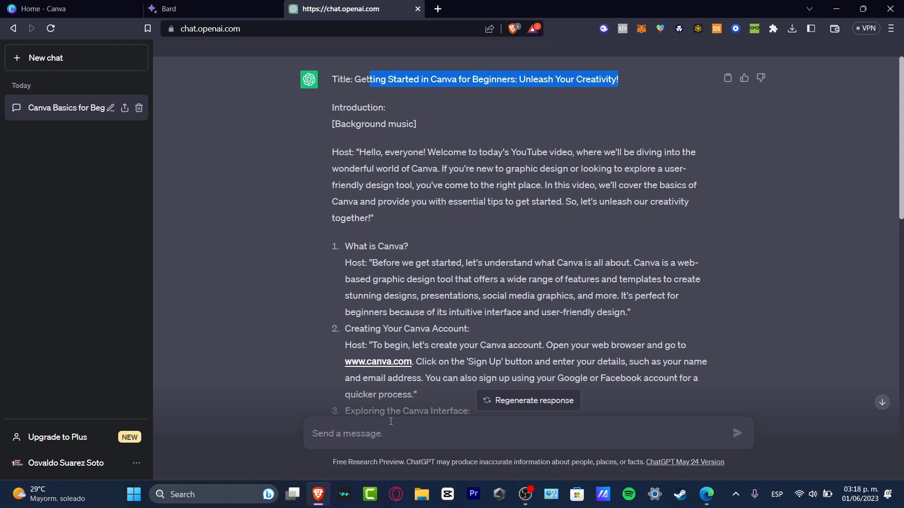
{"action": "left_click_drag", "start_coordinate": [344, 111], "coordinate": [415, 118]}
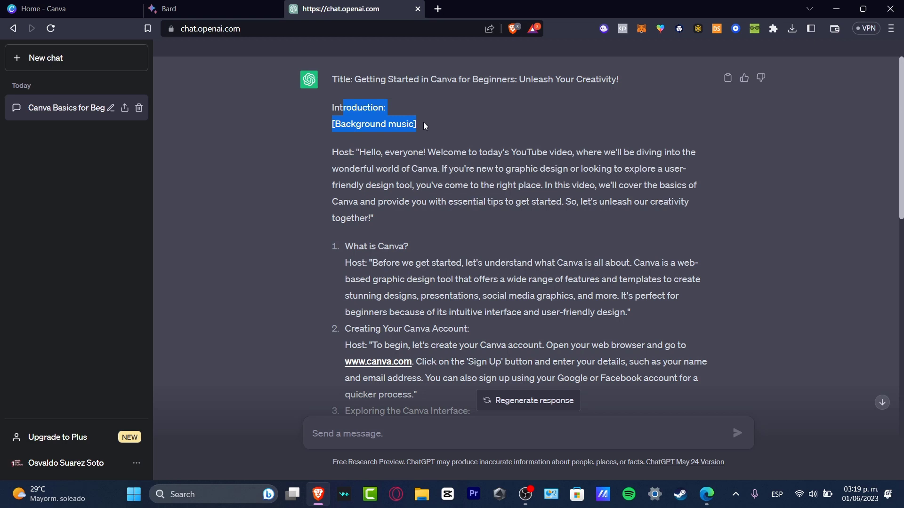
{"action": "left_click_drag", "start_coordinate": [339, 155], "coordinate": [639, 198]}
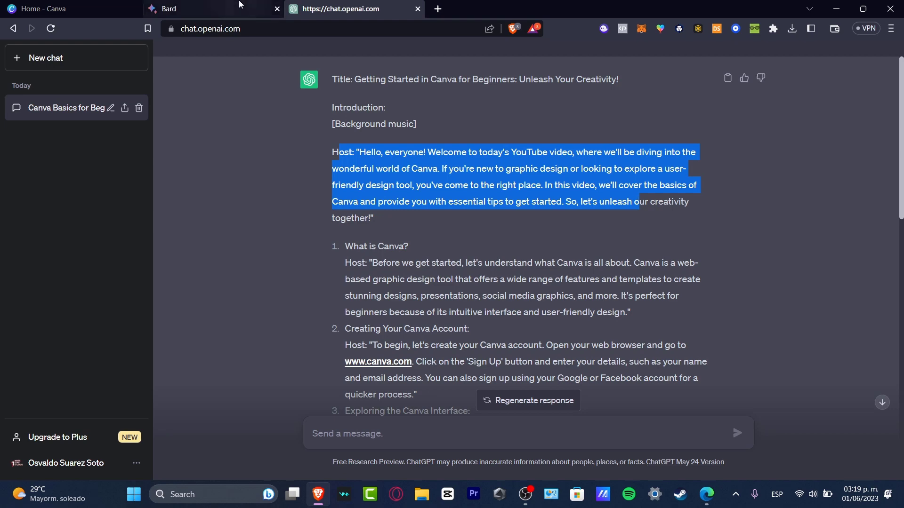
{"action": "left_click", "coordinate": [168, 9]}
{"action": "scroll", "coordinate": [426, 162], "scroll_direction": "up", "scroll_amount": 20}
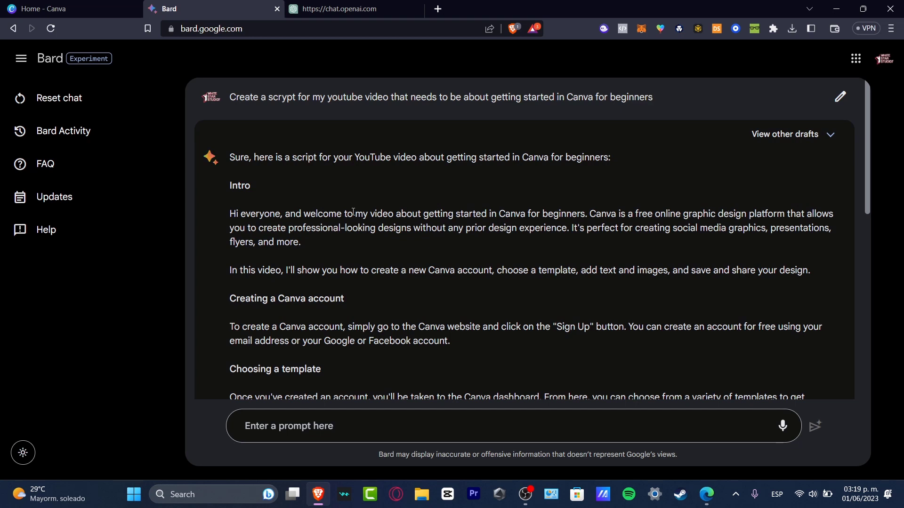
- Compare Bard's welcome line with ChatGPT's first headings, 'What is Canva?' and 'Creating Your Canva Account'
{"action": "left_click_drag", "start_coordinate": [353, 214], "coordinate": [702, 220]}
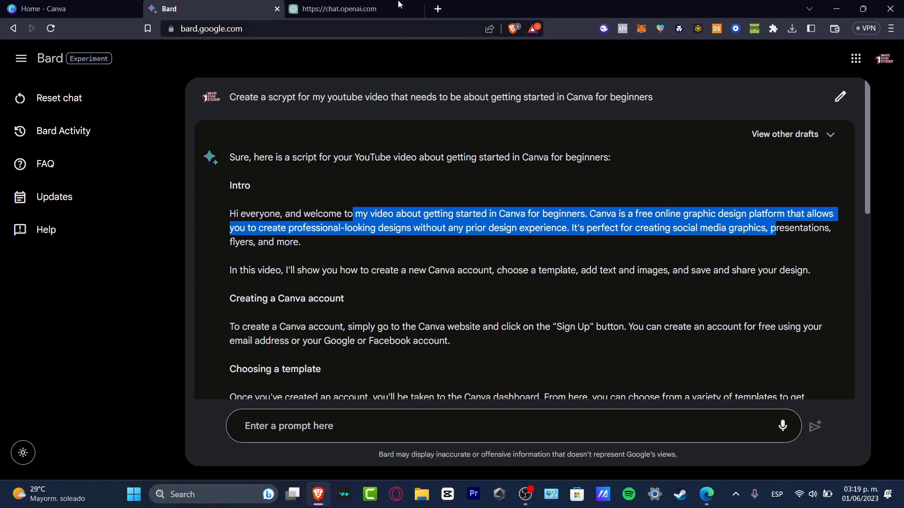
{"action": "left_click", "coordinate": [377, 9]}
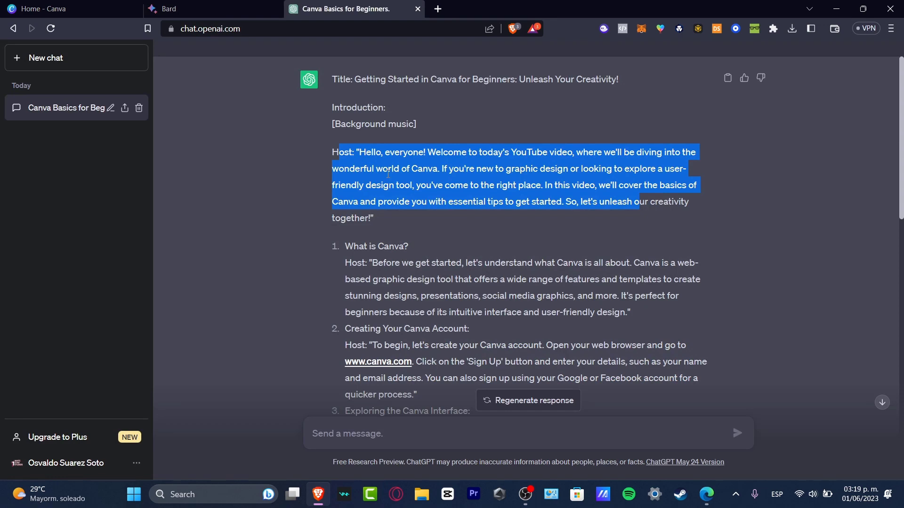
{"action": "scroll", "coordinate": [476, 150], "scroll_direction": "down", "scroll_amount": 4}
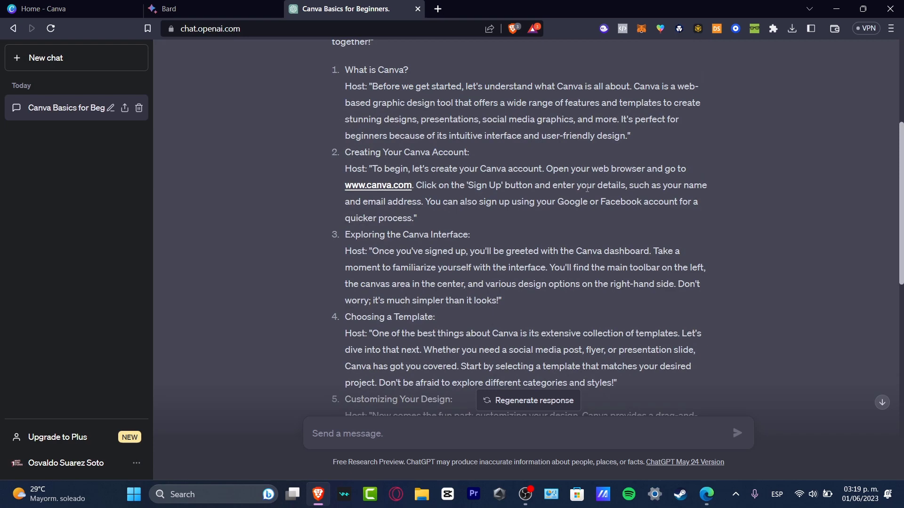
{"action": "left_click_drag", "start_coordinate": [378, 70], "coordinate": [408, 69]}
{"action": "left_click_drag", "start_coordinate": [404, 152], "coordinate": [470, 152]}
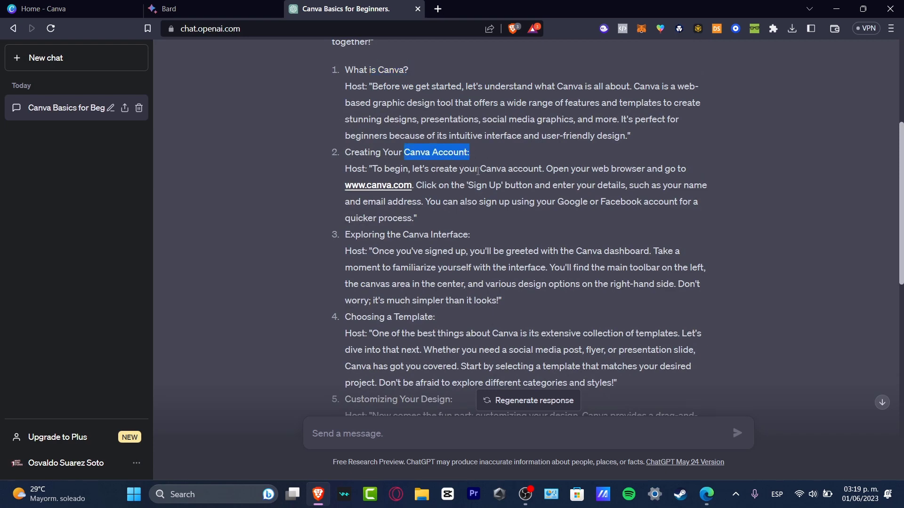
{"action": "left_click_drag", "start_coordinate": [375, 235], "coordinate": [470, 235]}
- Mark ChatGPT's remaining headings, such as 'Using Canva's Features' and 'Additional Resources and Support', and its conclusion
{"action": "scroll", "coordinate": [470, 235], "scroll_direction": "down", "scroll_amount": 4}
{"action": "left_click_drag", "start_coordinate": [397, 140], "coordinate": [455, 143]}
{"action": "left_click_drag", "start_coordinate": [385, 223], "coordinate": [453, 223]}
{"action": "scroll", "coordinate": [442, 183], "scroll_direction": "down", "scroll_amount": 4}
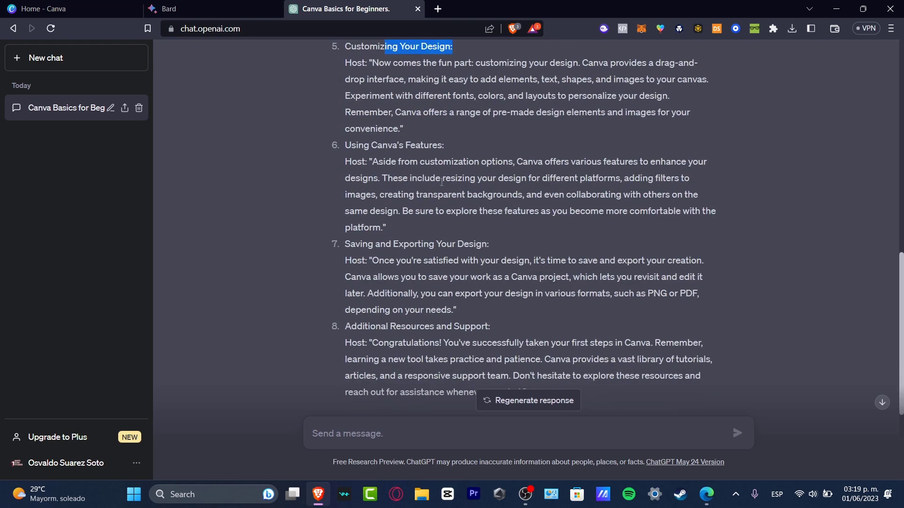
{"action": "left_click_drag", "start_coordinate": [388, 145], "coordinate": [463, 149]}
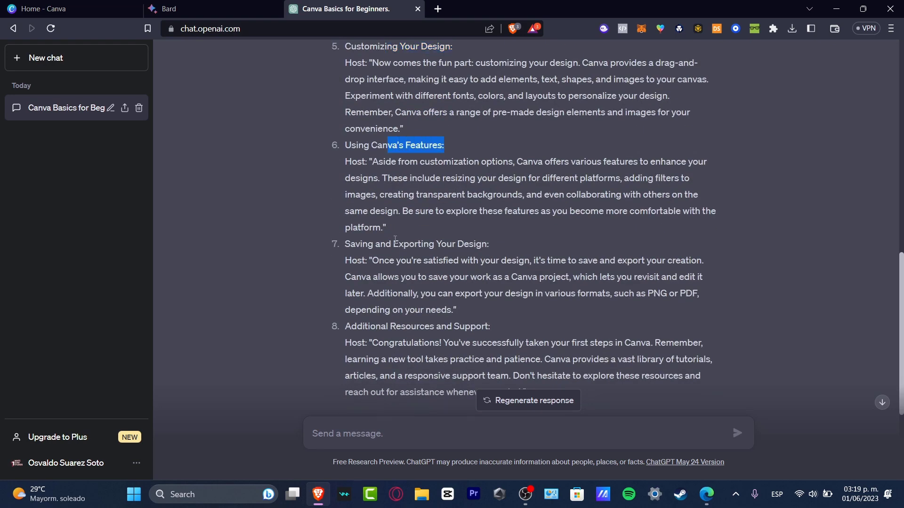
{"action": "left_click_drag", "start_coordinate": [376, 244], "coordinate": [482, 243]}
{"action": "scroll", "coordinate": [483, 244], "scroll_direction": "down", "scroll_amount": 4}
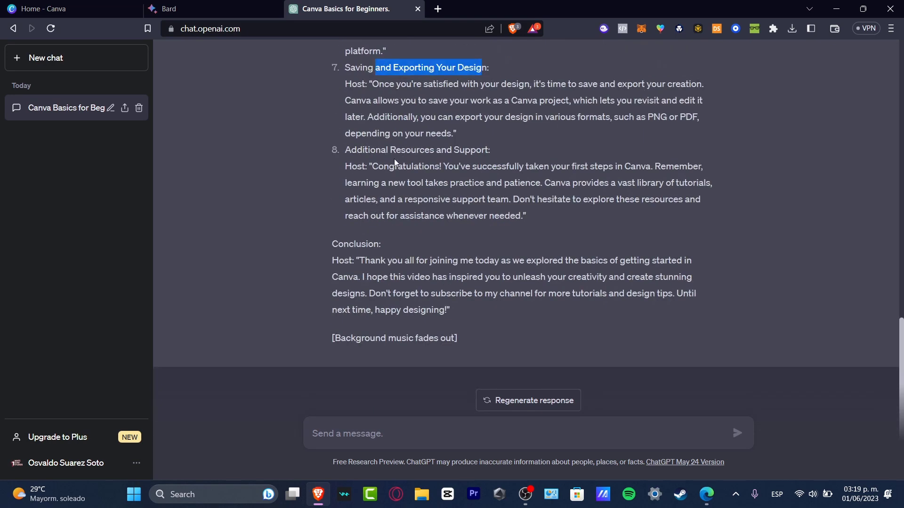
{"action": "left_click_drag", "start_coordinate": [386, 149], "coordinate": [513, 160]}
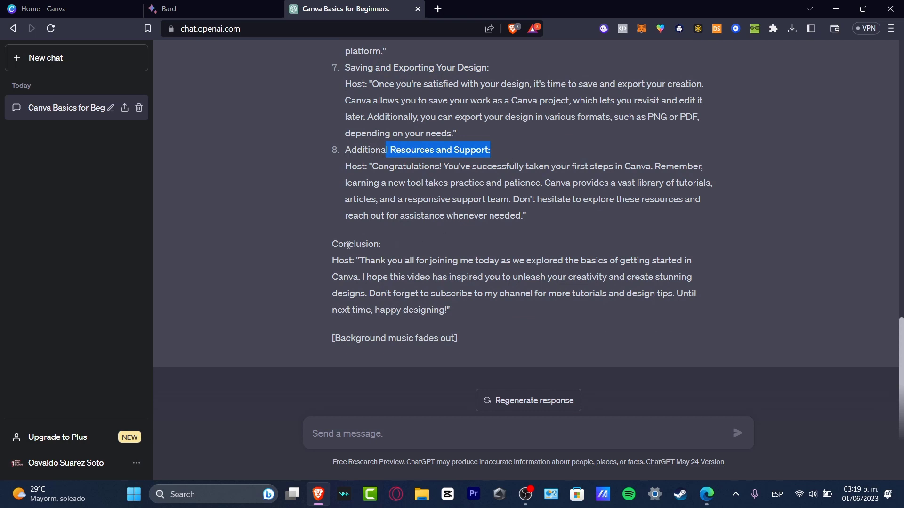
{"action": "left_click_drag", "start_coordinate": [348, 246], "coordinate": [460, 339]}
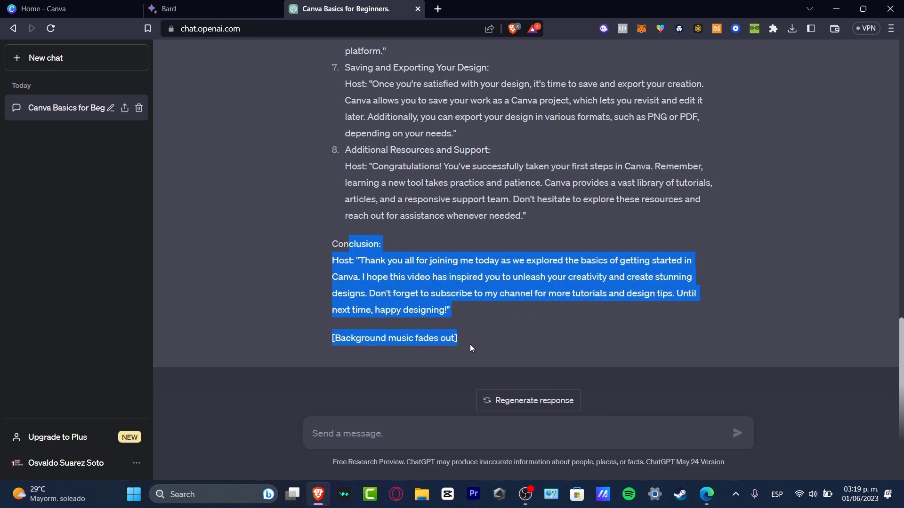
- Clear the highlight, flip between the Bard and ChatGPT tabs, and bring up Bing Chat in Edge
{"action": "left_click", "coordinate": [527, 325]}
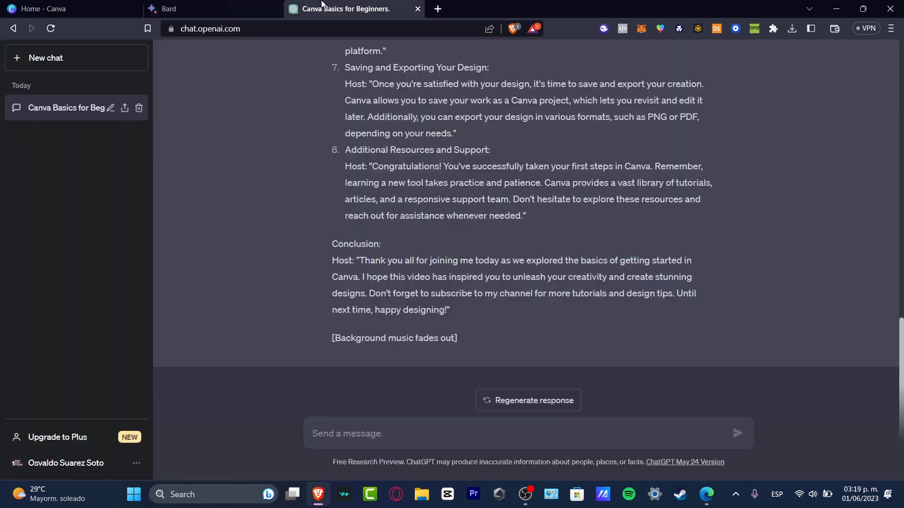
{"action": "left_click", "coordinate": [234, 4]}
{"action": "left_click", "coordinate": [321, 6]}
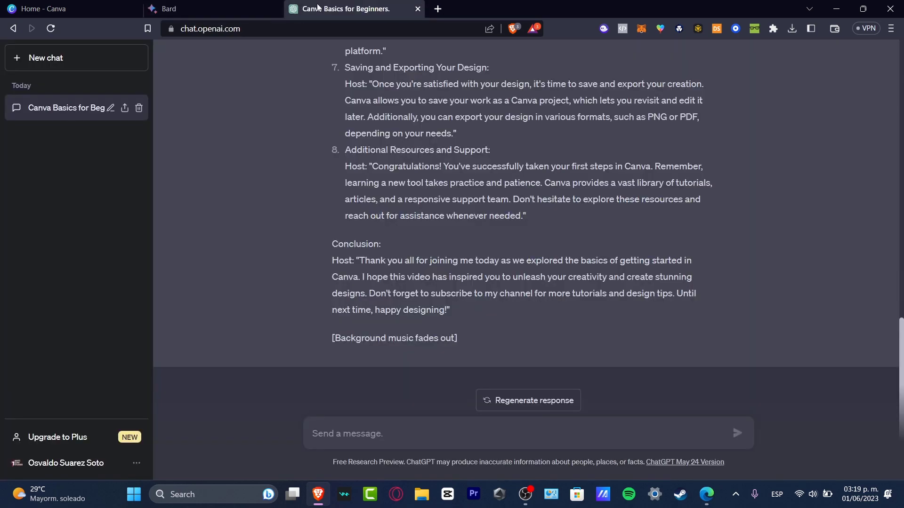
{"action": "left_click", "coordinate": [234, 4]}
{"action": "left_click", "coordinate": [706, 494]}
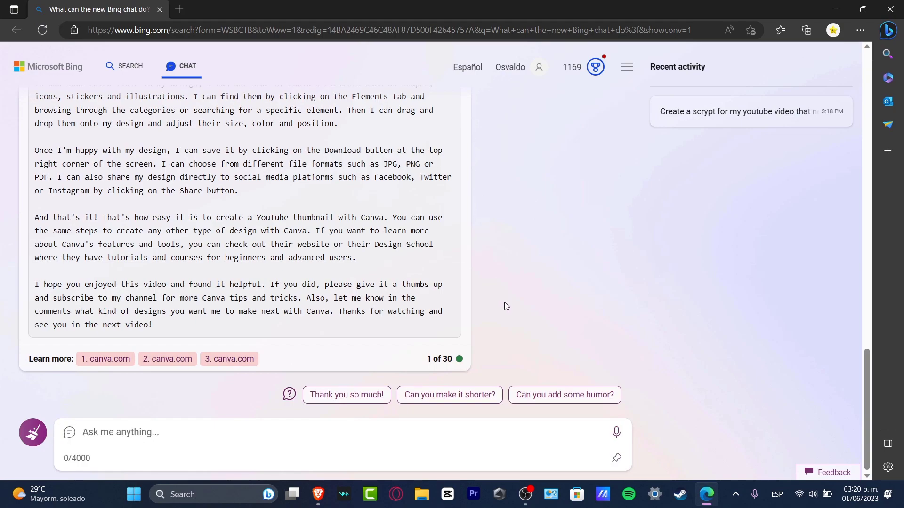
- Scroll through the start of Bing's Canva script, highlighting an early passage
{"action": "scroll", "coordinate": [516, 327], "scroll_direction": "up", "scroll_amount": 15}
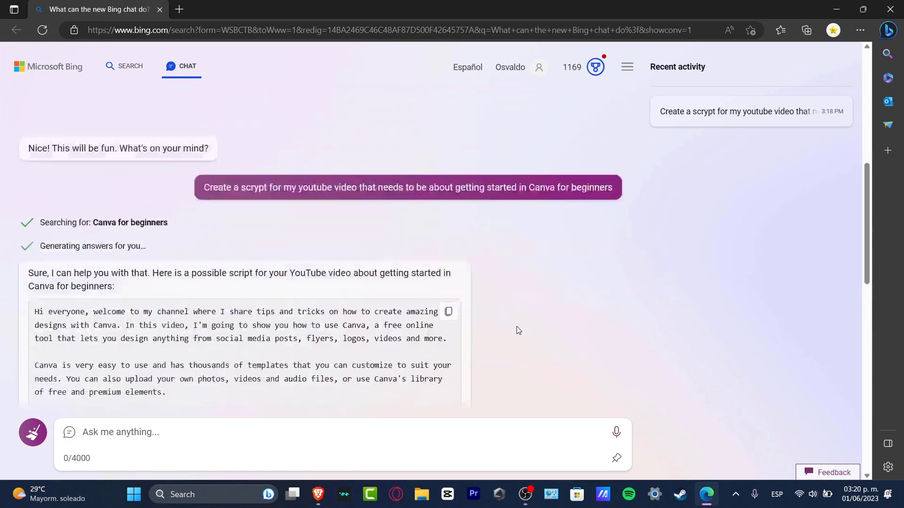
{"action": "scroll", "coordinate": [516, 330], "scroll_direction": "down", "scroll_amount": 2}
{"action": "scroll", "coordinate": [484, 306], "scroll_direction": "down", "scroll_amount": 15}
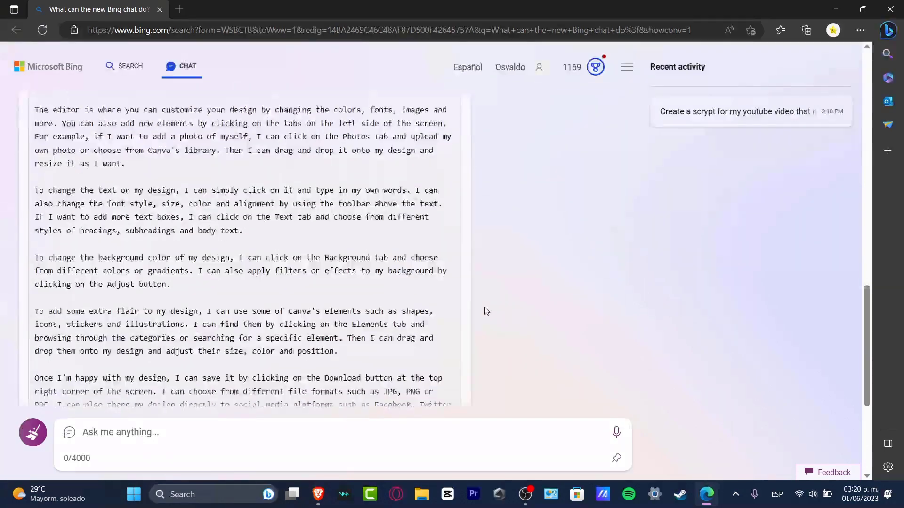
{"action": "scroll", "coordinate": [485, 307], "scroll_direction": "up", "scroll_amount": 15}
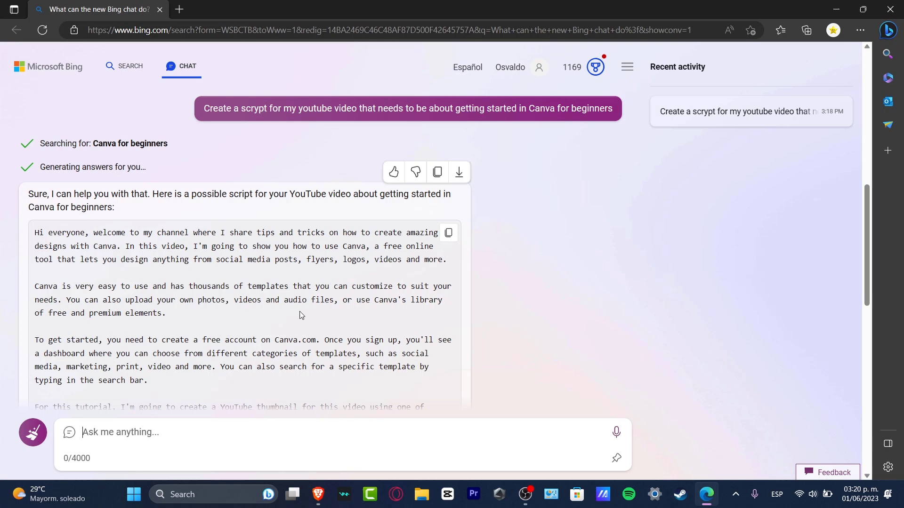
{"action": "scroll", "coordinate": [212, 337], "scroll_direction": "down", "scroll_amount": 4}
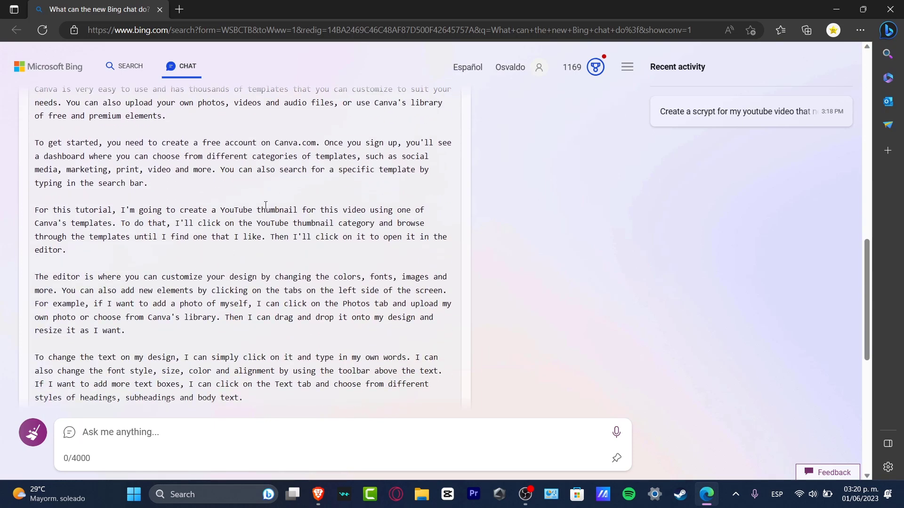
{"action": "left_click_drag", "start_coordinate": [208, 207], "coordinate": [394, 210]}
- Mark the passages on changing design text and background colour, then scroll back to the top
{"action": "scroll", "coordinate": [119, 162], "scroll_direction": "down", "scroll_amount": 4}
{"action": "left_click_drag", "start_coordinate": [98, 160], "coordinate": [298, 174]}
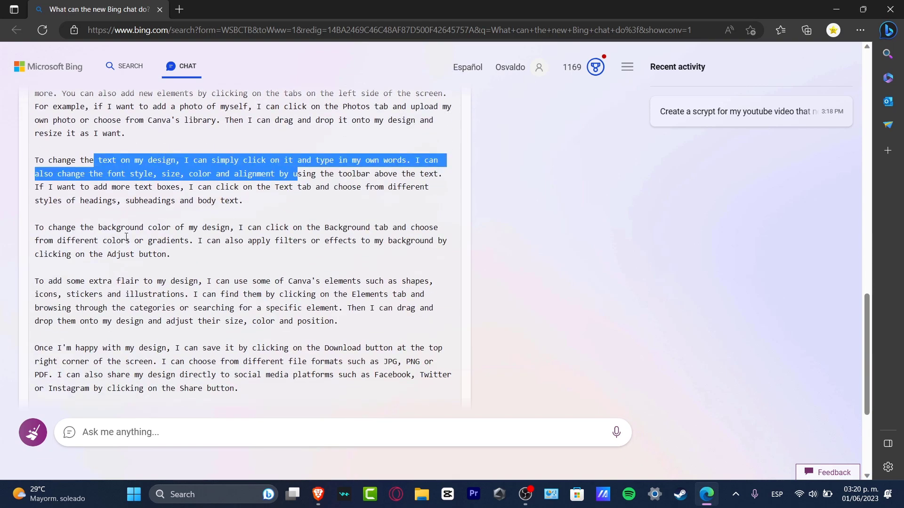
{"action": "left_click_drag", "start_coordinate": [116, 227], "coordinate": [234, 227]}
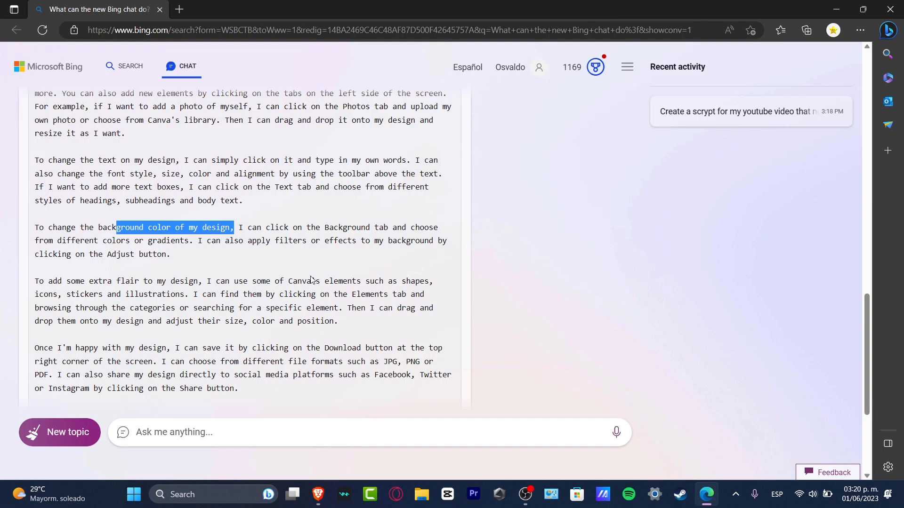
{"action": "scroll", "coordinate": [304, 304], "scroll_direction": "down", "scroll_amount": 5}
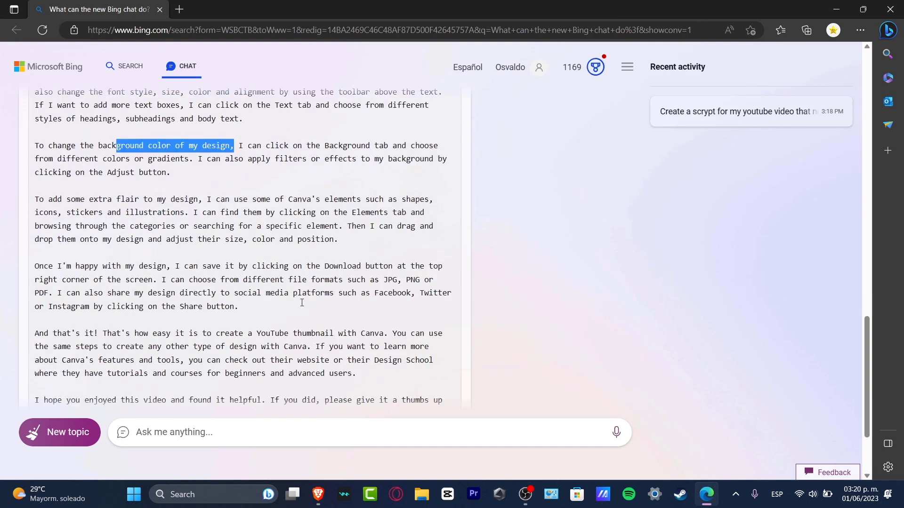
{"action": "scroll", "coordinate": [301, 306], "scroll_direction": "up", "scroll_amount": 15}
{"action": "scroll", "coordinate": [301, 306], "scroll_direction": "up", "scroll_amount": 5}
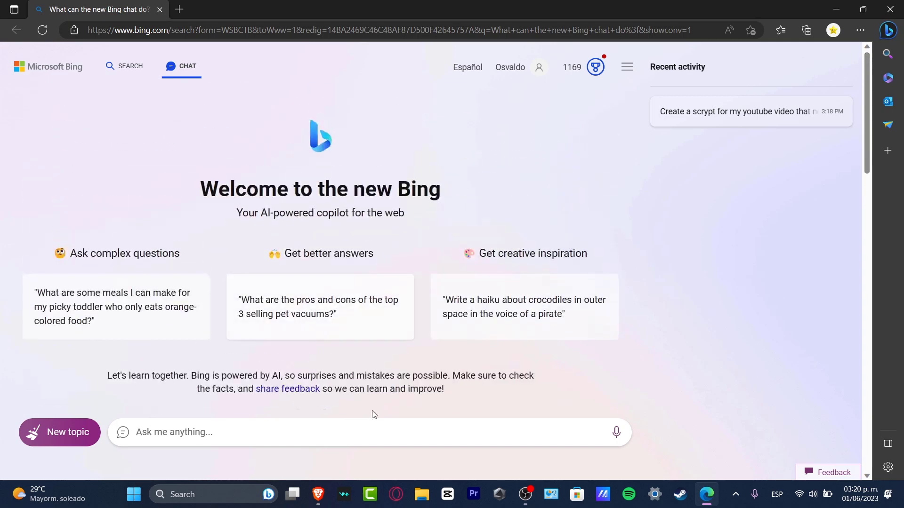
{"action": "mouse_move", "coordinate": [328, 504]}
{"action": "left_click", "coordinate": [313, 447]}
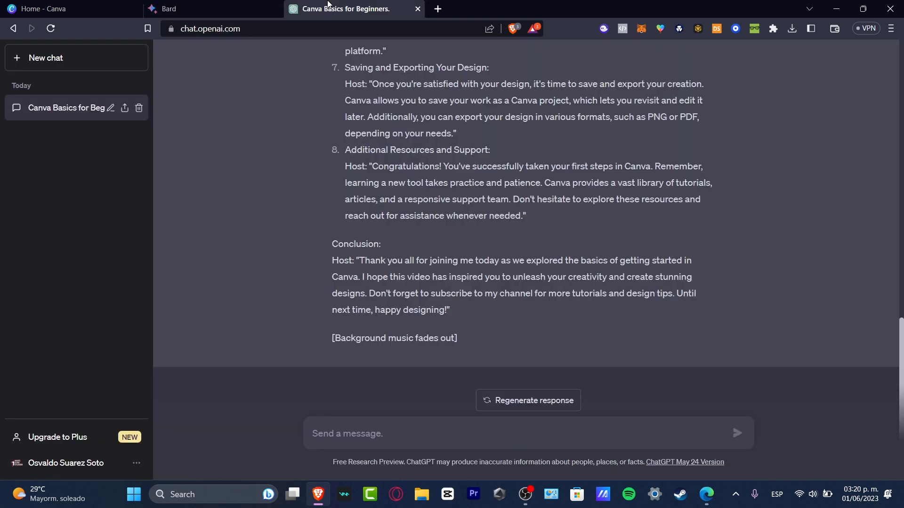
{"action": "left_click", "coordinate": [328, 6]}
{"action": "left_click", "coordinate": [706, 494]}
{"action": "mouse_move", "coordinate": [318, 494]}
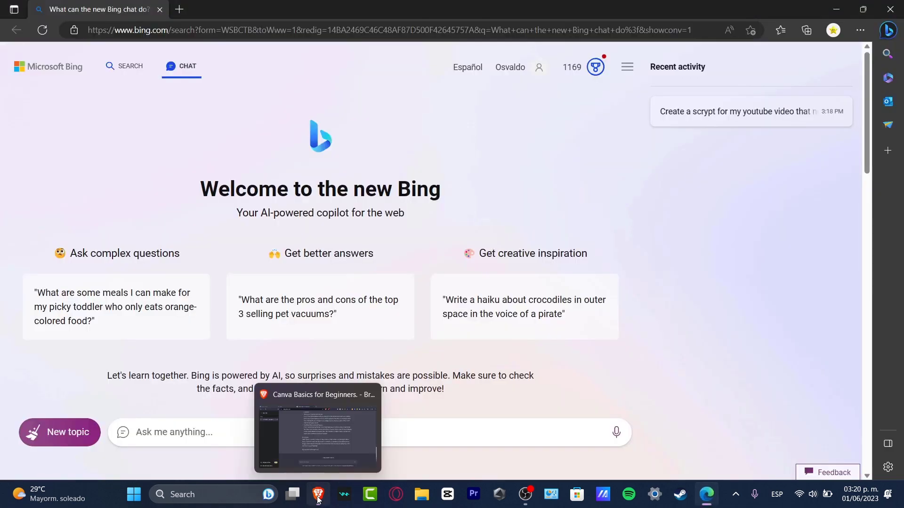
{"action": "left_click", "coordinate": [287, 438]}
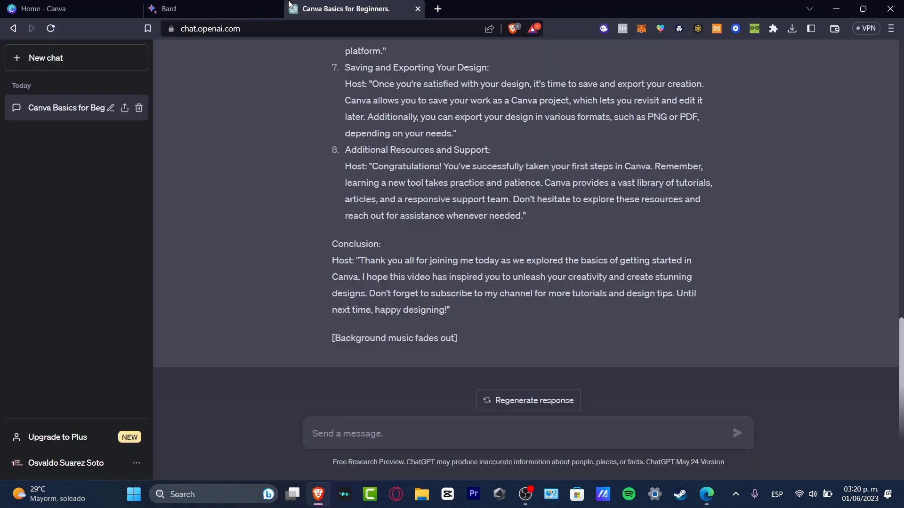
{"action": "left_click", "coordinate": [281, 14]}
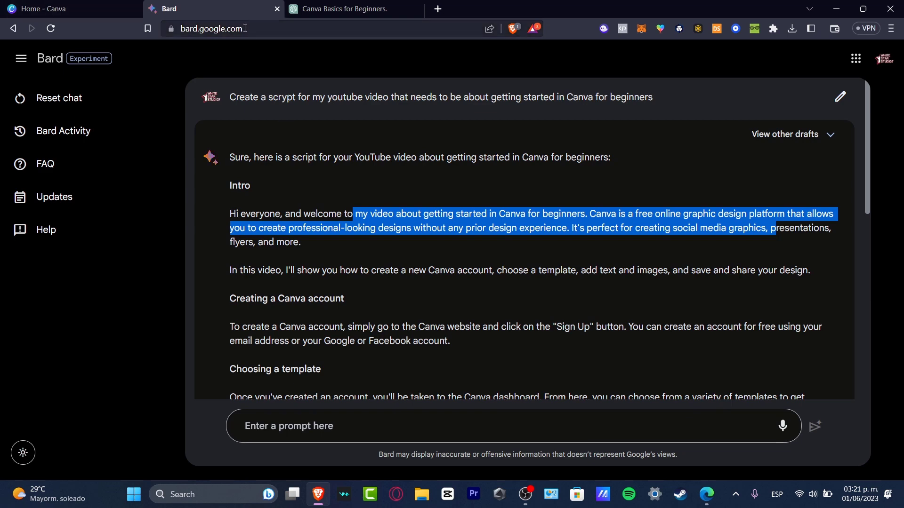
- Check the ChatGPT tab, then reset Bard's Canva conversation and confirm discarding it
{"action": "left_click", "coordinate": [369, 4]}
{"action": "left_click", "coordinate": [224, 6]}
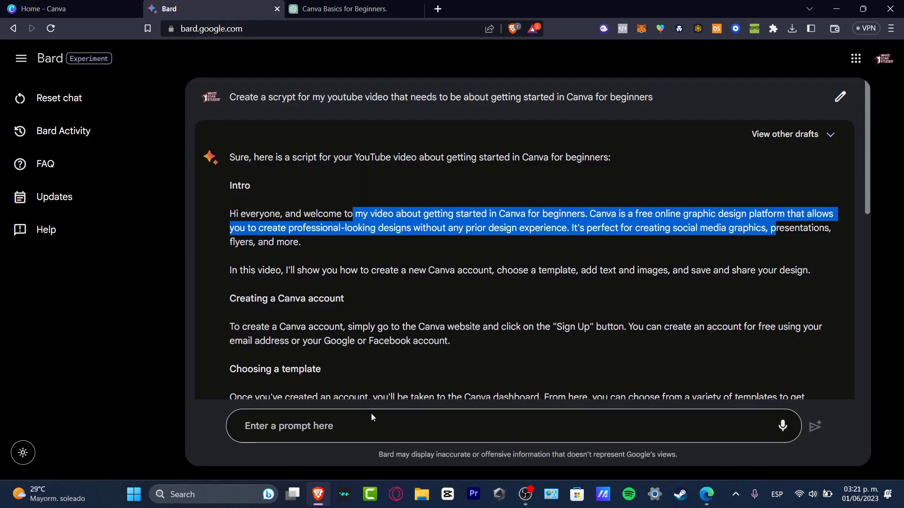
{"action": "scroll", "coordinate": [431, 415], "scroll_direction": "down", "scroll_amount": 7}
{"action": "scroll", "coordinate": [396, 305], "scroll_direction": "up", "scroll_amount": 7}
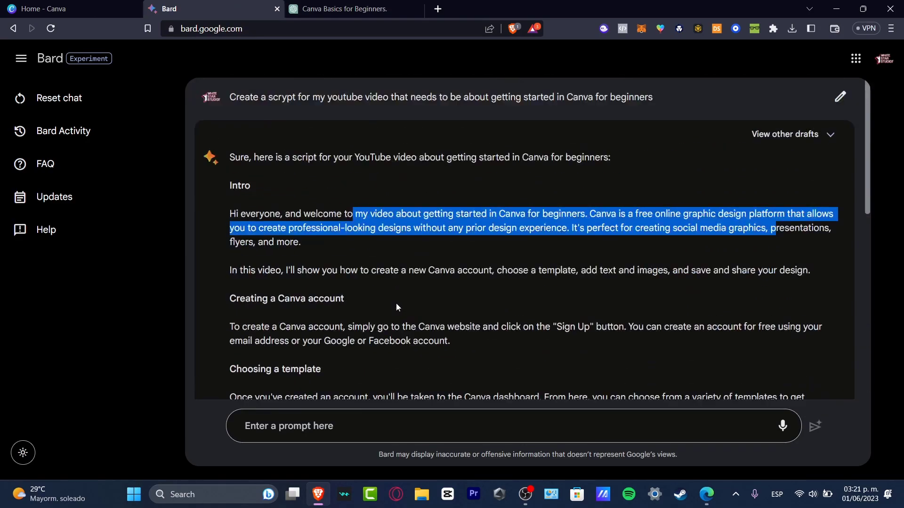
{"action": "left_click", "coordinate": [74, 99]}
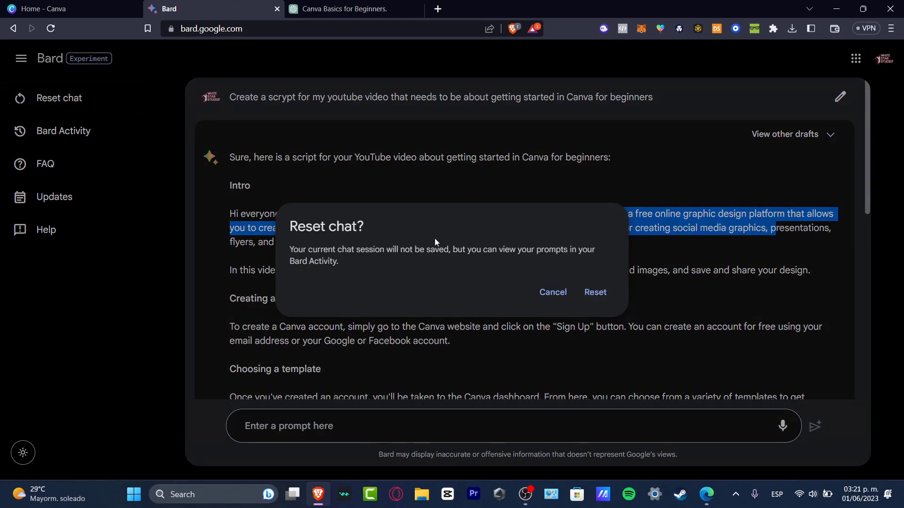
{"action": "left_click", "coordinate": [594, 293]}
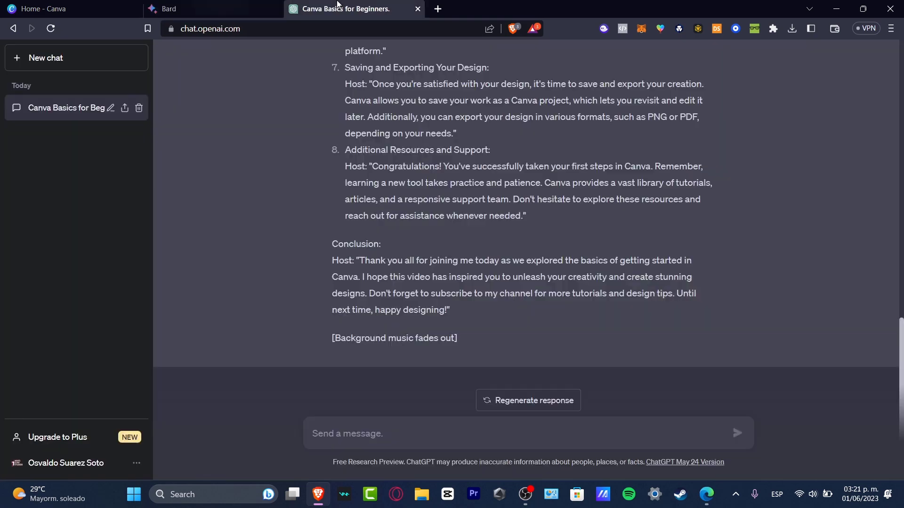
- Verify ChatGPT still holds its Canva script, then return to the empty Bard chat
{"action": "left_click", "coordinate": [321, 8]}
{"action": "scroll", "coordinate": [428, 228], "scroll_direction": "up", "scroll_amount": 15}
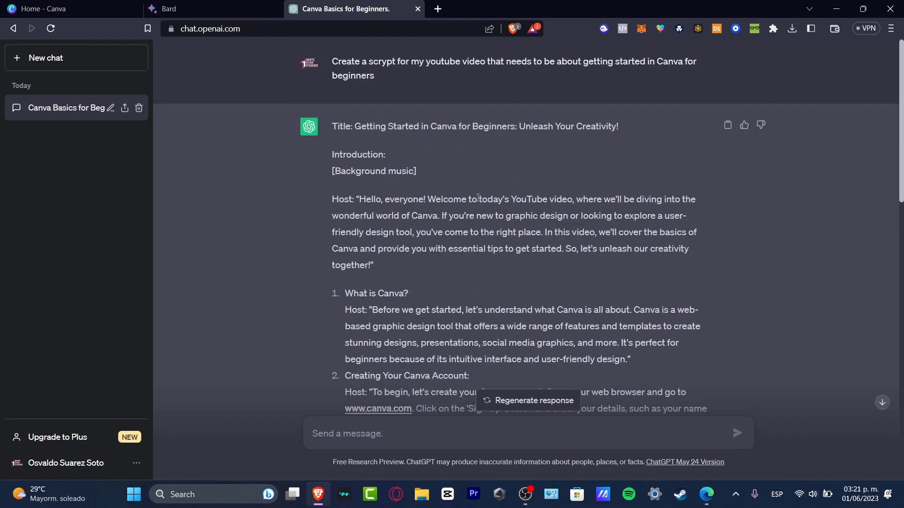
{"action": "left_click", "coordinate": [235, 8]}
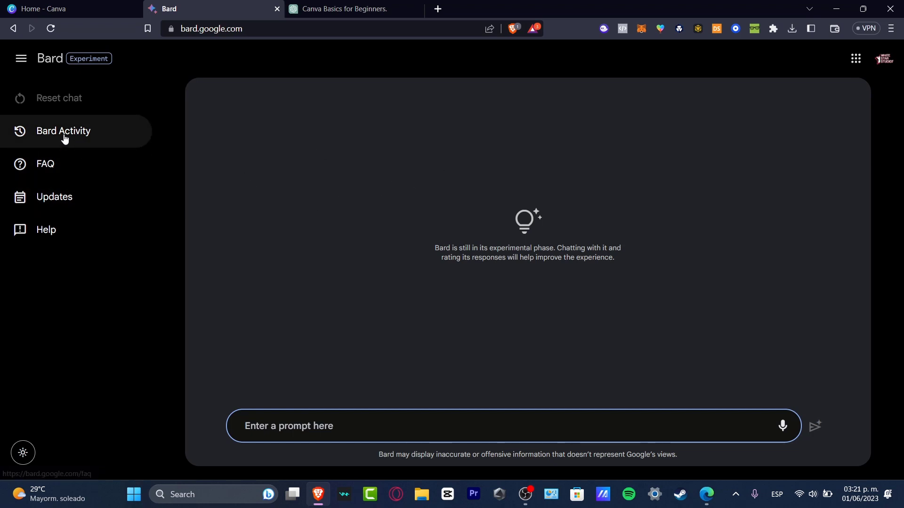
{"action": "left_click", "coordinate": [21, 60]}
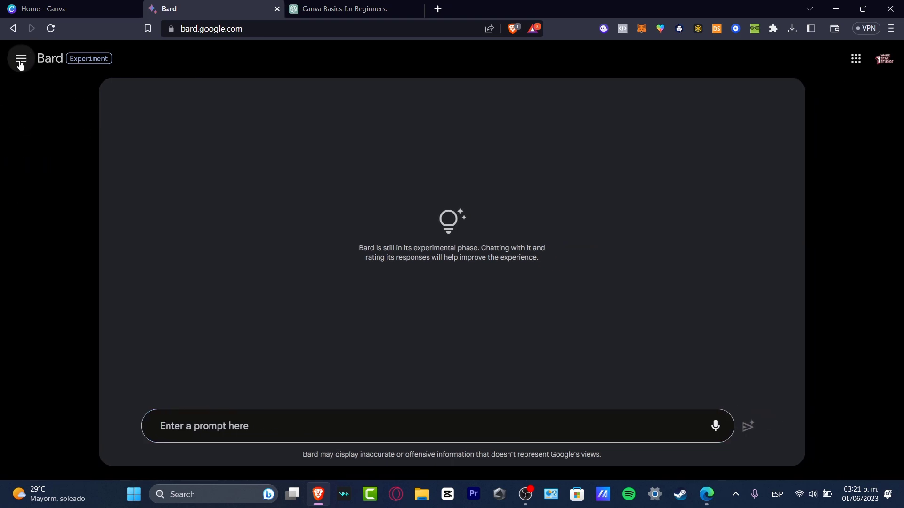
{"action": "left_click", "coordinate": [21, 60]}
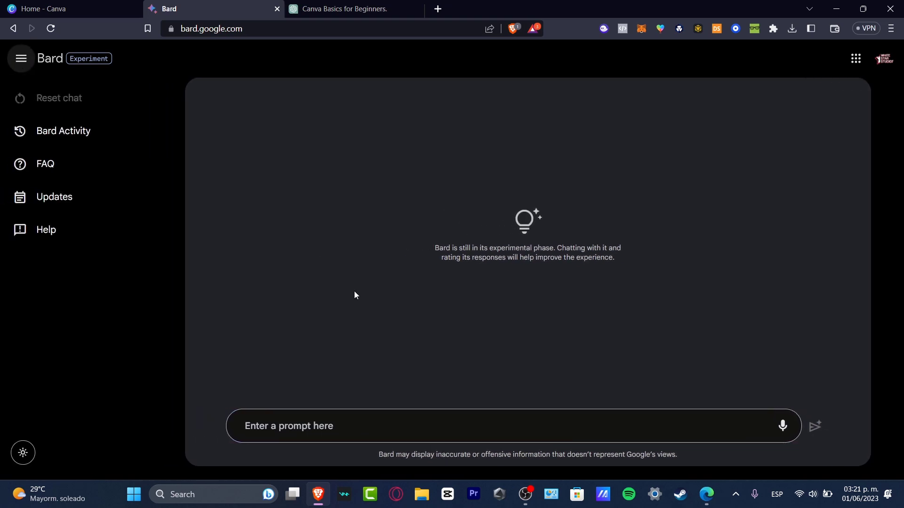
{"action": "triple_click", "coordinate": [548, 247]}
{"action": "left_click", "coordinate": [643, 232]}
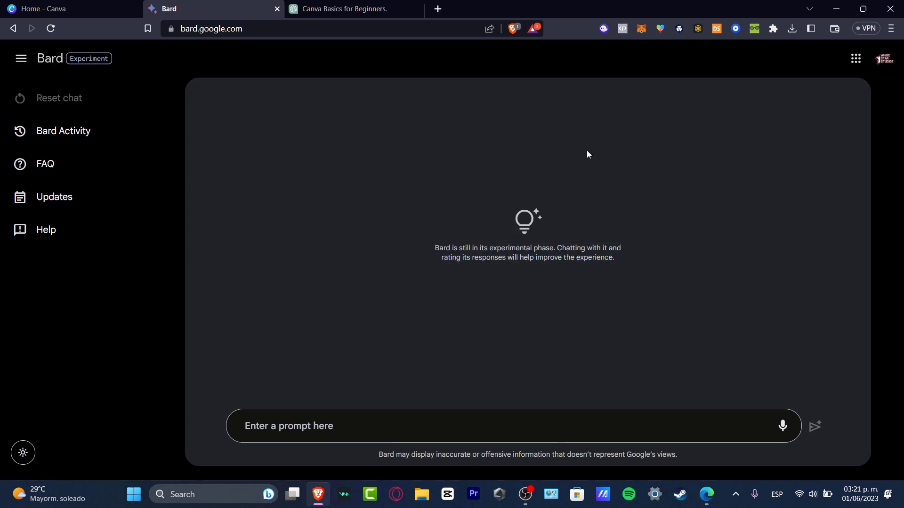
{"action": "left_click", "coordinate": [329, 8]}
{"action": "left_click", "coordinate": [245, 8]}
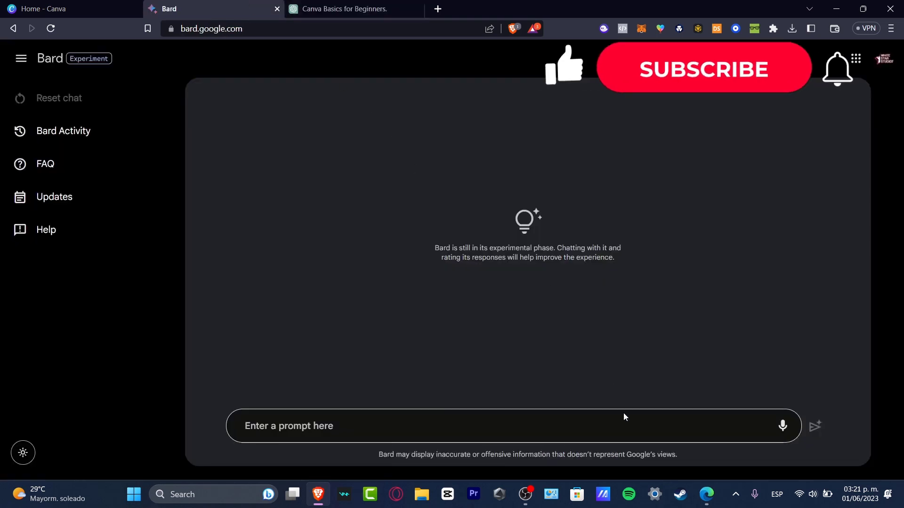